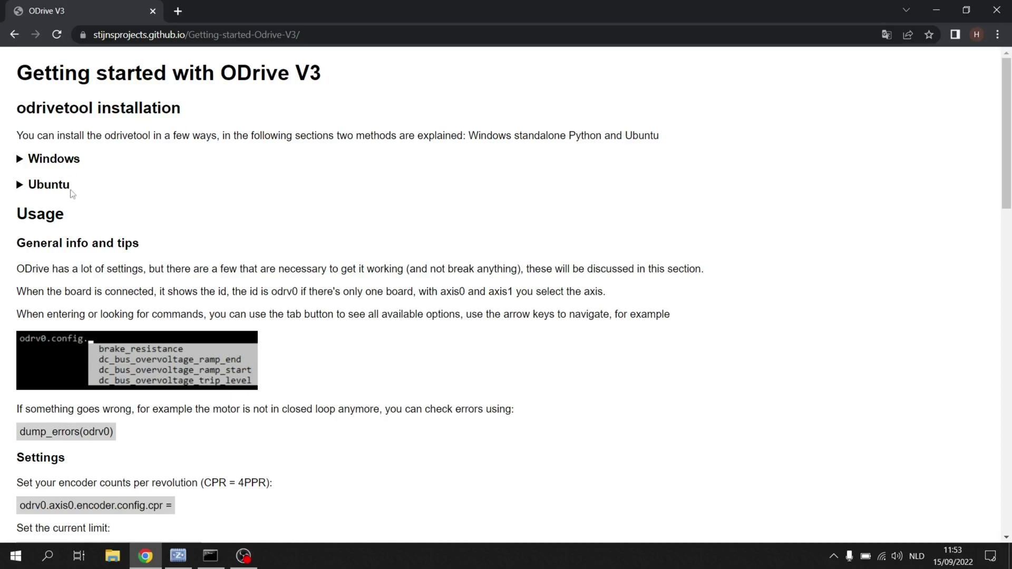
Step: Download the Python 3.8.6 Windows x86-64 executable installer from python.org
left_click(57, 160)
scroll(119, 139, "down", 1)
left_click(318, 116)
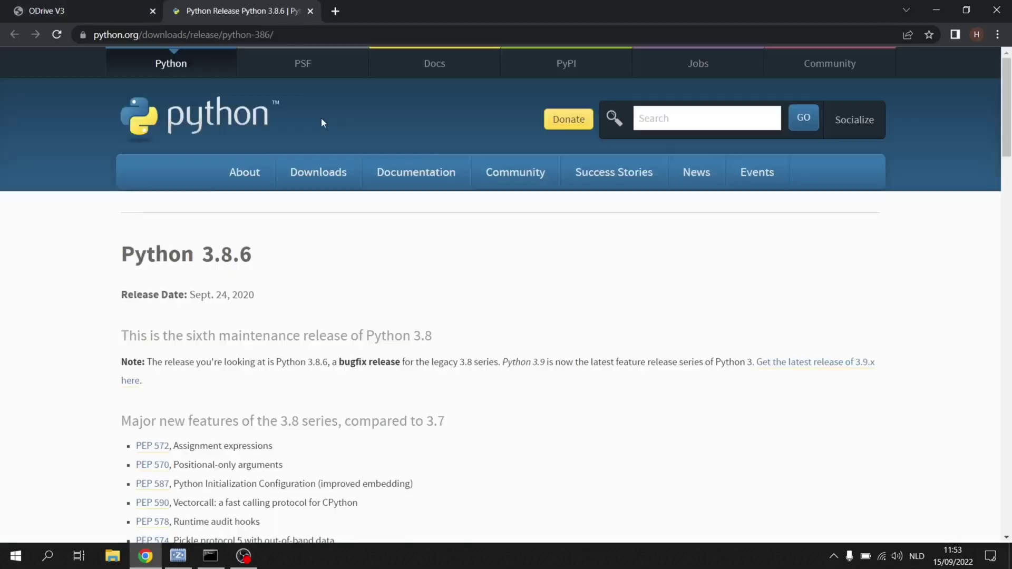
scroll(300, 170, "down", 5)
scroll(286, 195, "down", 3)
scroll(286, 194, "down", 2)
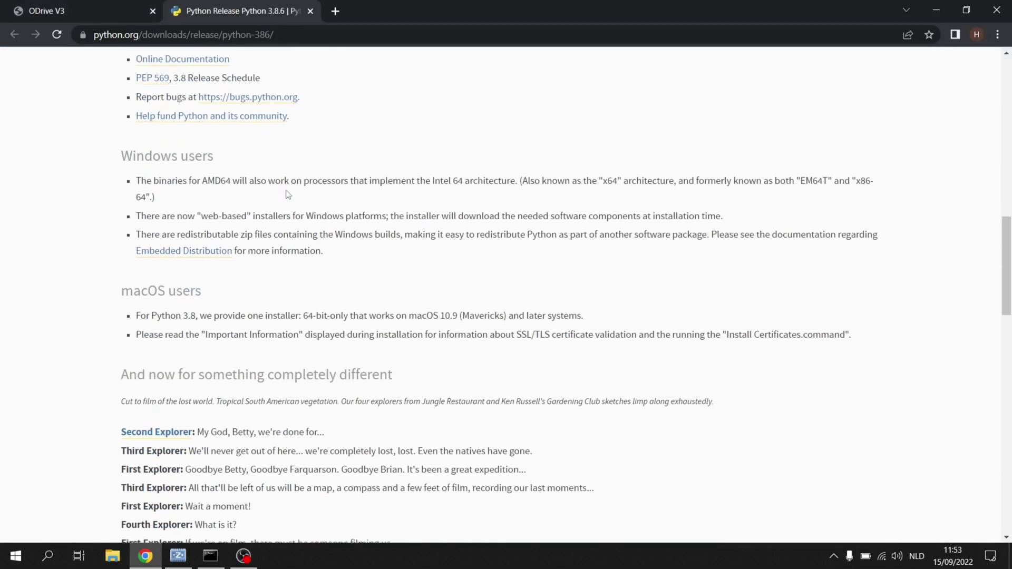
scroll(287, 195, "down", 5)
scroll(287, 195, "down", 4)
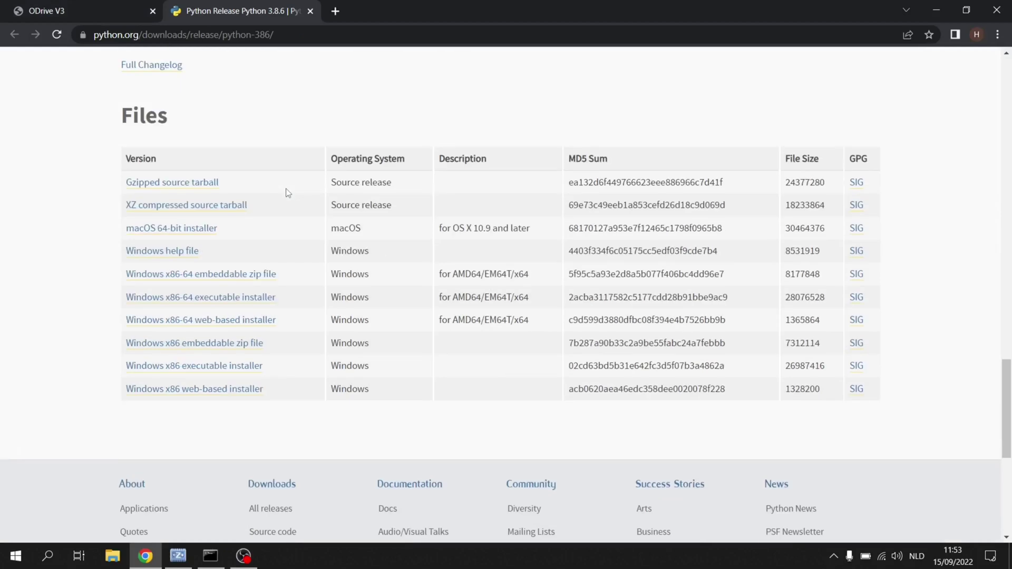
left_click(247, 303)
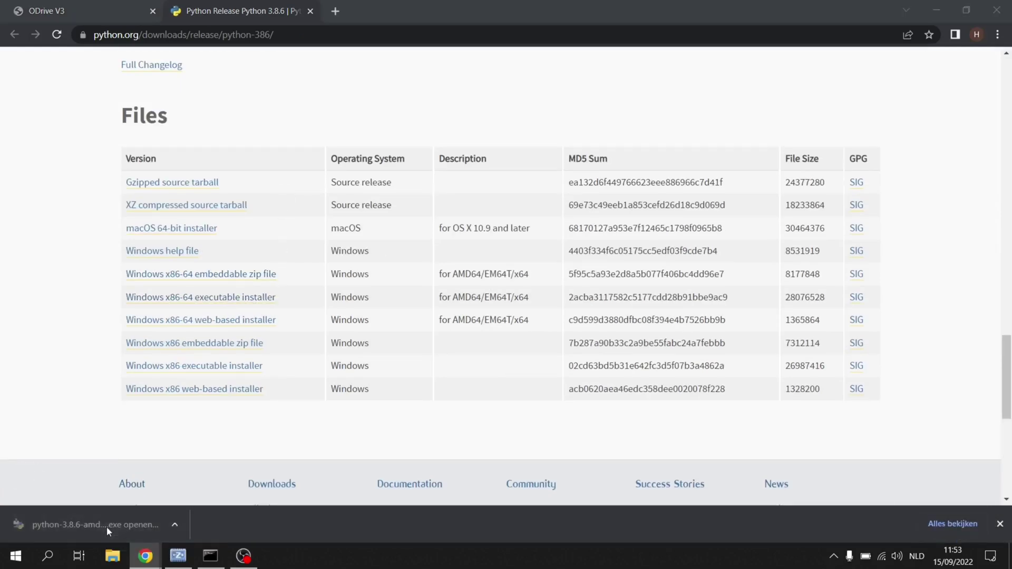
Step: Install Python 3.8.6 (64-bit) with Add Python 3.8 to PATH enabled, then close setup
left_click(107, 527)
left_click(569, 402)
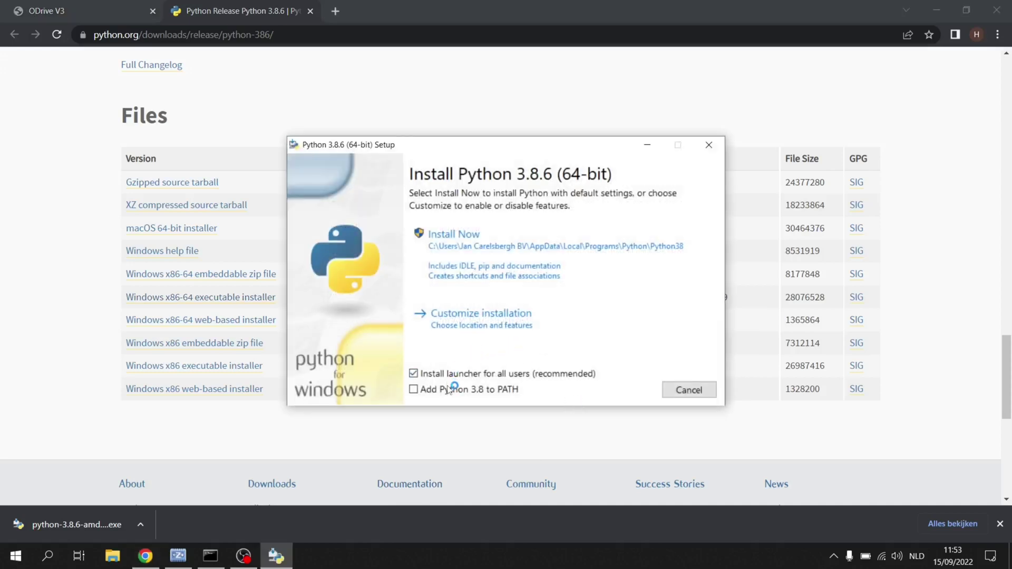
left_click(444, 391)
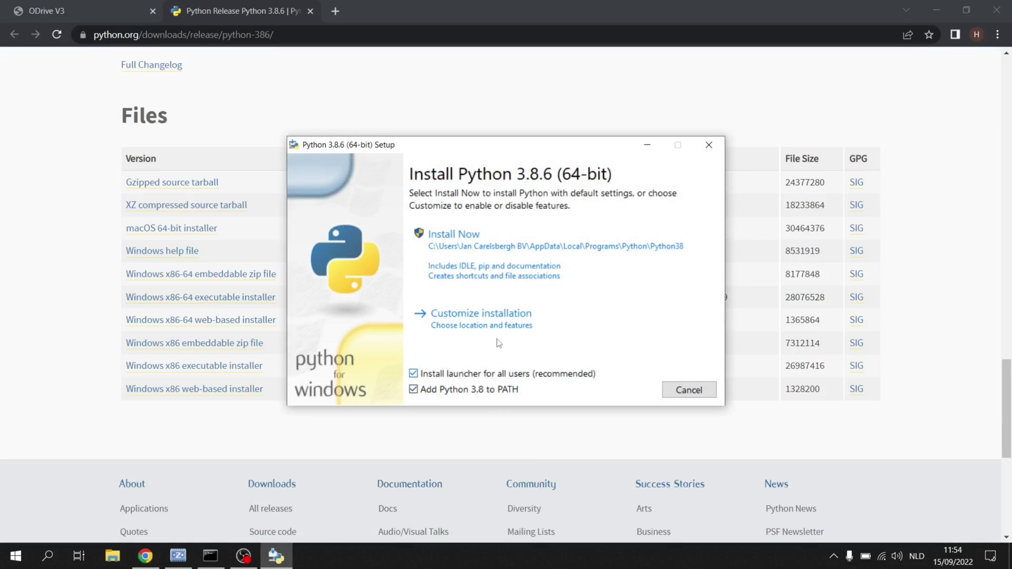
left_click(485, 250)
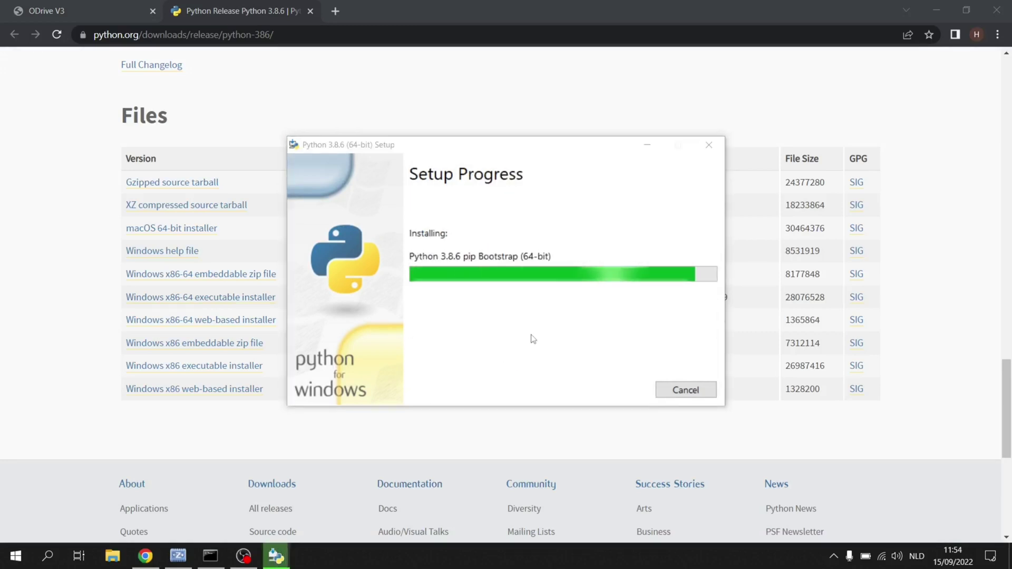
left_click(686, 389)
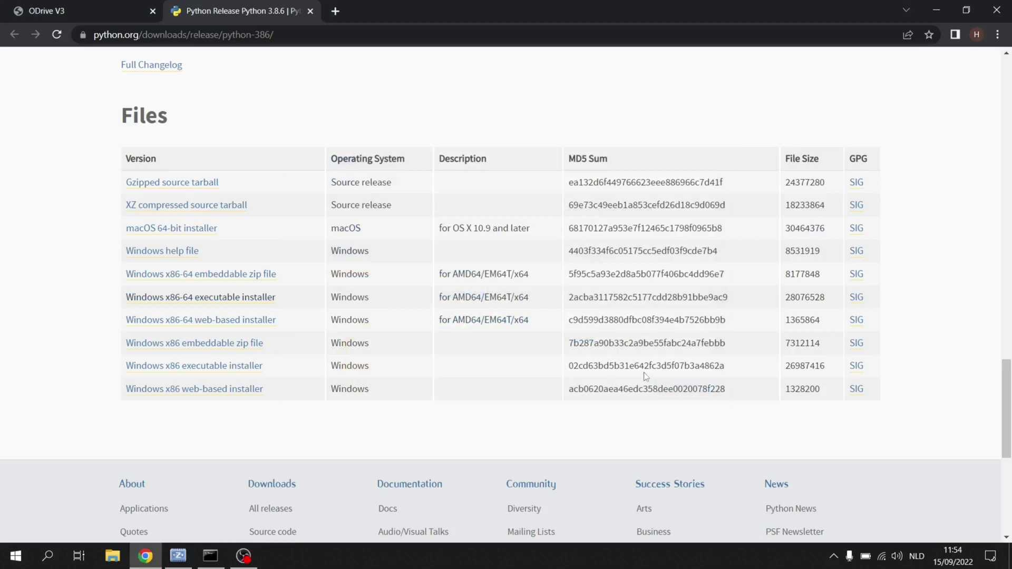
Step: Copy the 'pip install --upgrade odrive' command from the guide
left_click(311, 12)
scroll(303, 188, "down", 2)
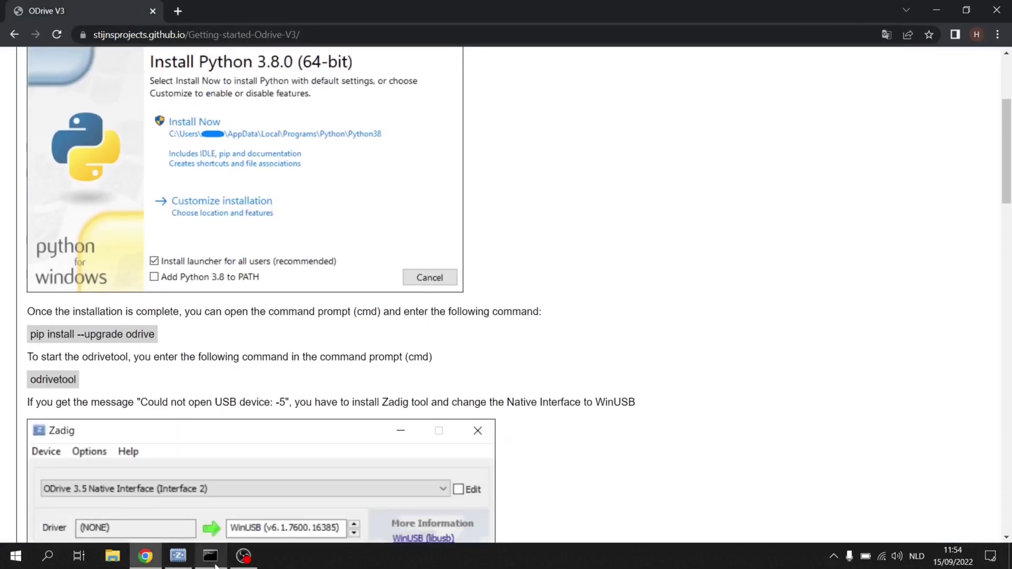
left_click_drag(30, 333, 151, 337)
key("ctrl+c")
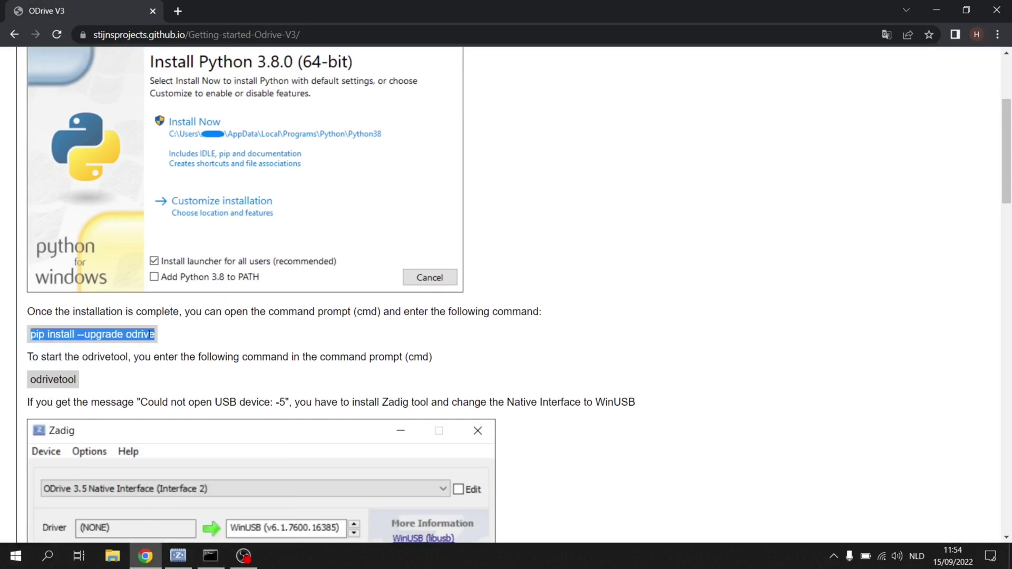
left_click(936, 10)
Step: Install odrive from an administrator Command Prompt and launch odrivetool
right_click(47, 157)
left_click(107, 197)
key("ctrl+v")
key("Return")
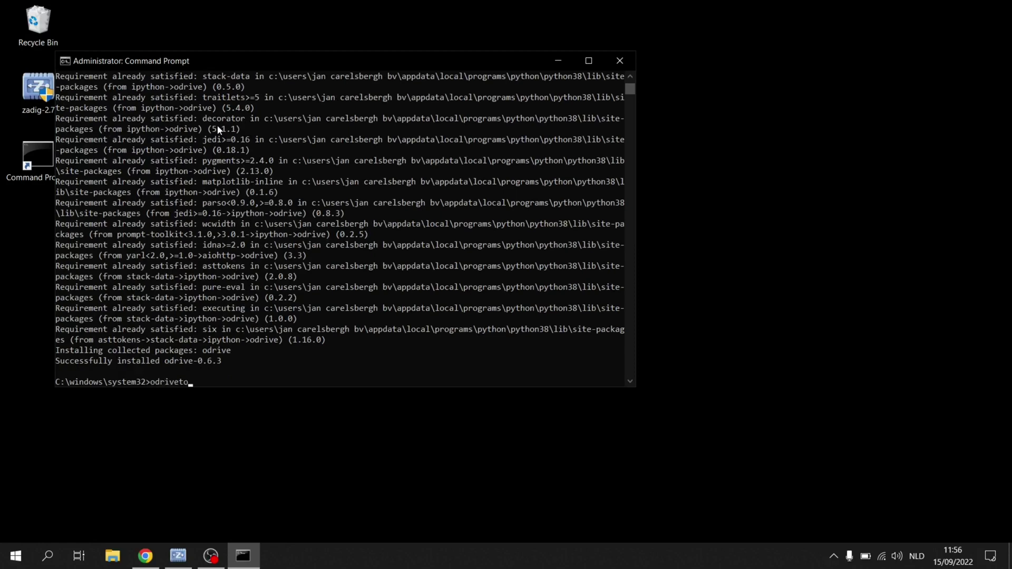
key("Return")
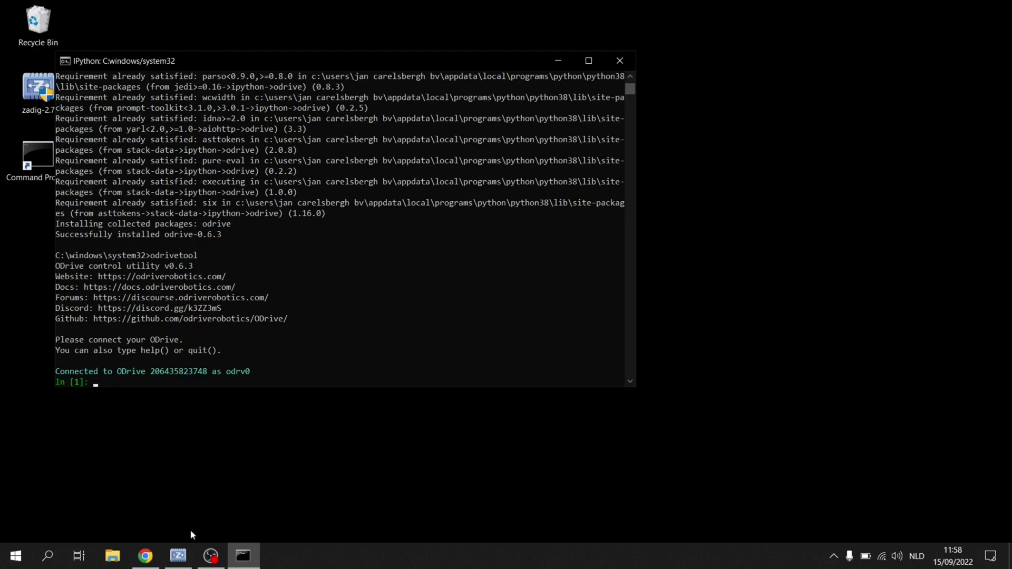
Step: List all devices in Zadig, confirm ODrive 3.5 Native Interface uses WinUSB, and close Zadig
left_click(177, 556)
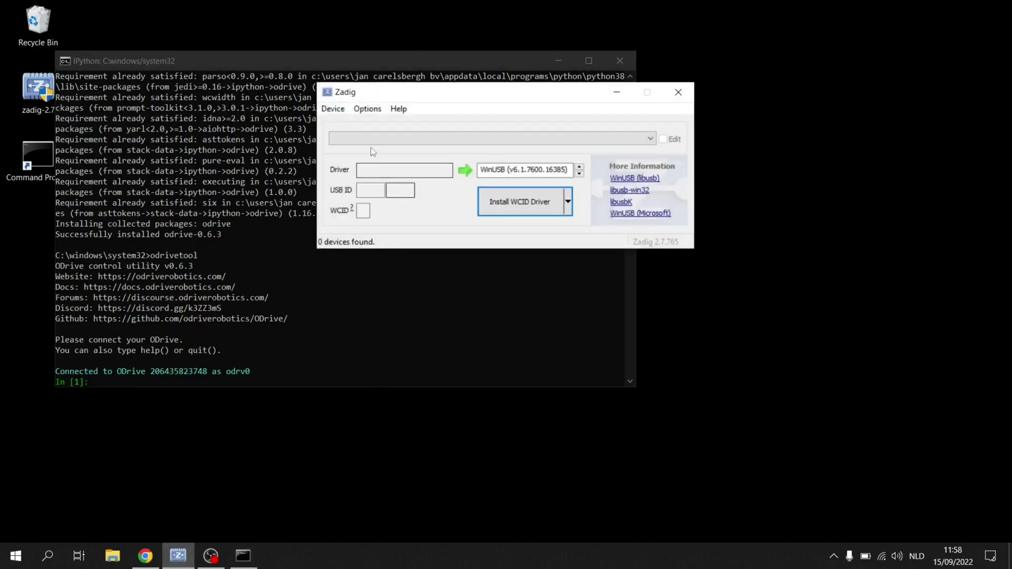
left_click(368, 108)
left_click(385, 120)
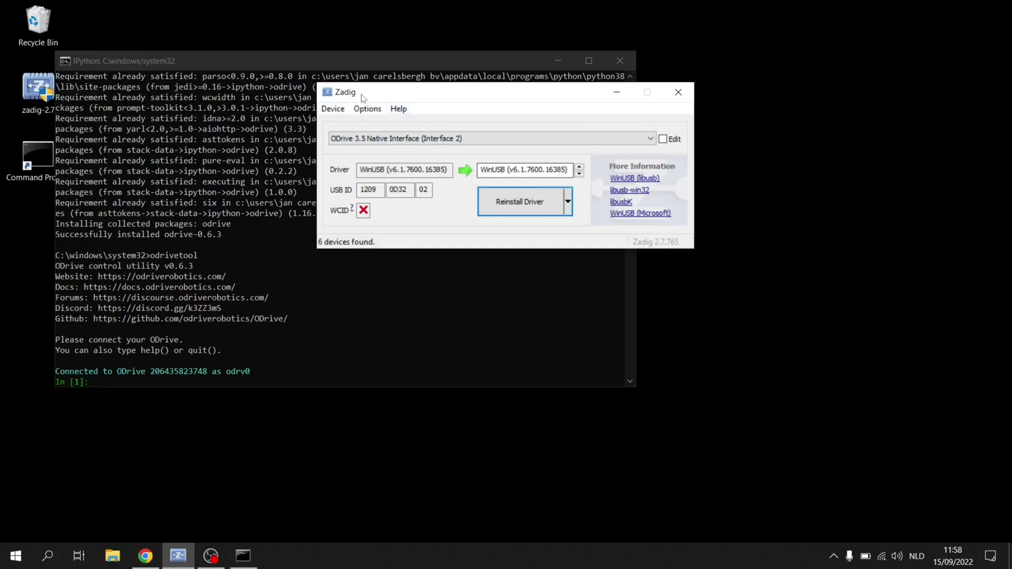
left_click_drag(373, 95, 415, 127)
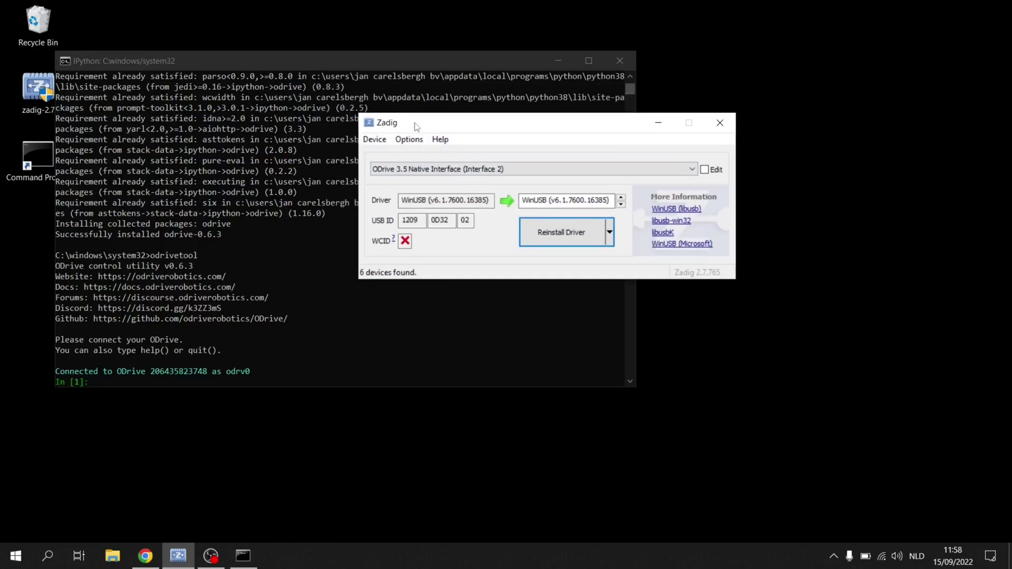
left_click(719, 122)
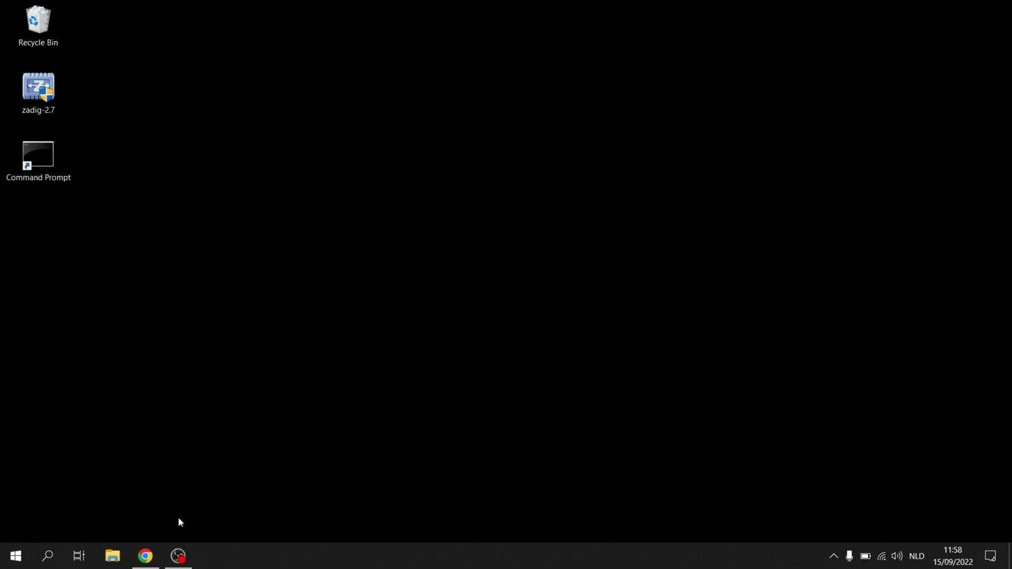
Step: Close the console, collapse the guide's Windows section and expand the Ubuntu instructions
left_click(144, 556)
scroll(179, 290, "up", 1)
left_click(57, 160)
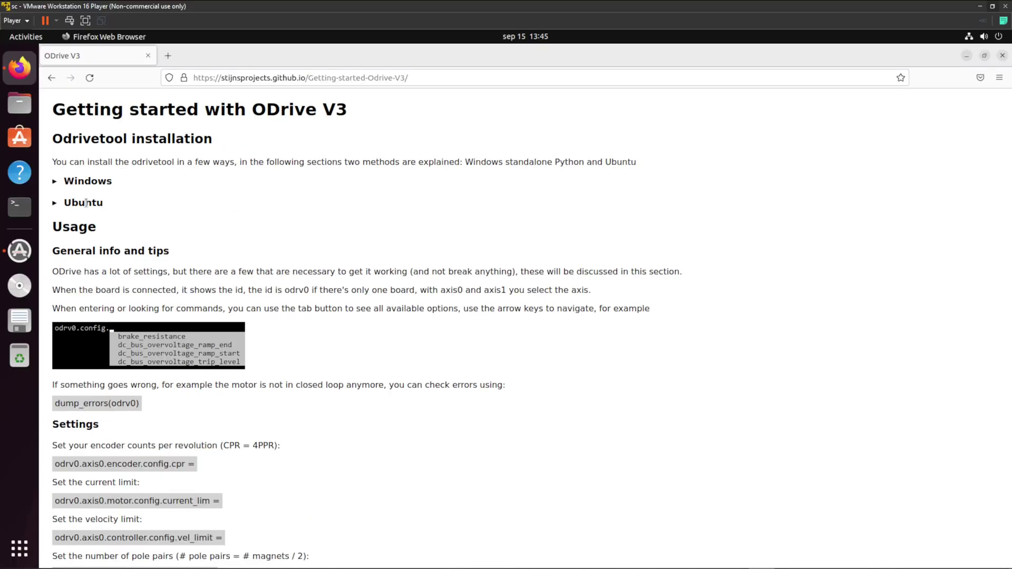
left_click(55, 206)
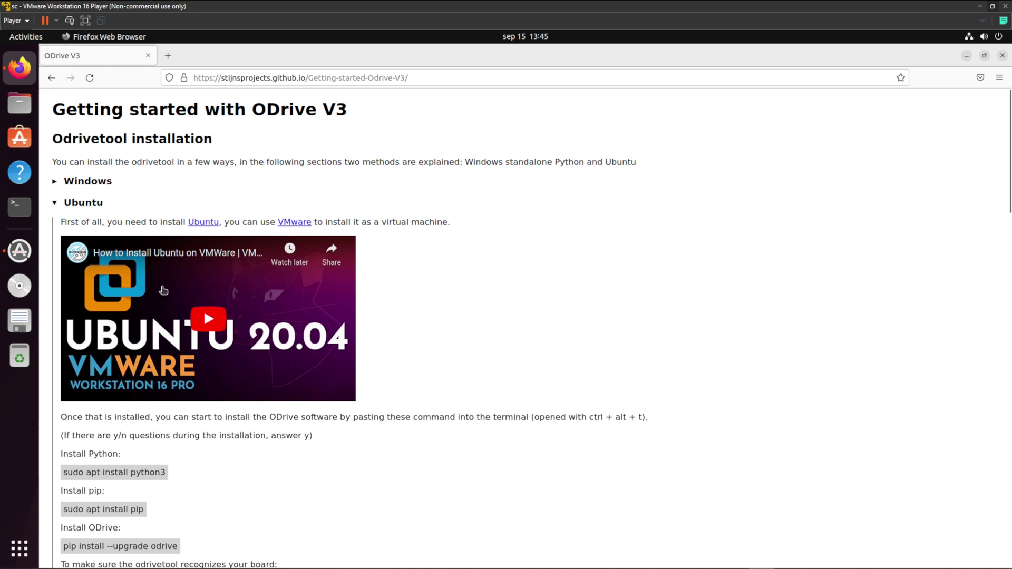
scroll(216, 281, "down", 3)
scroll(104, 267, "down", 2)
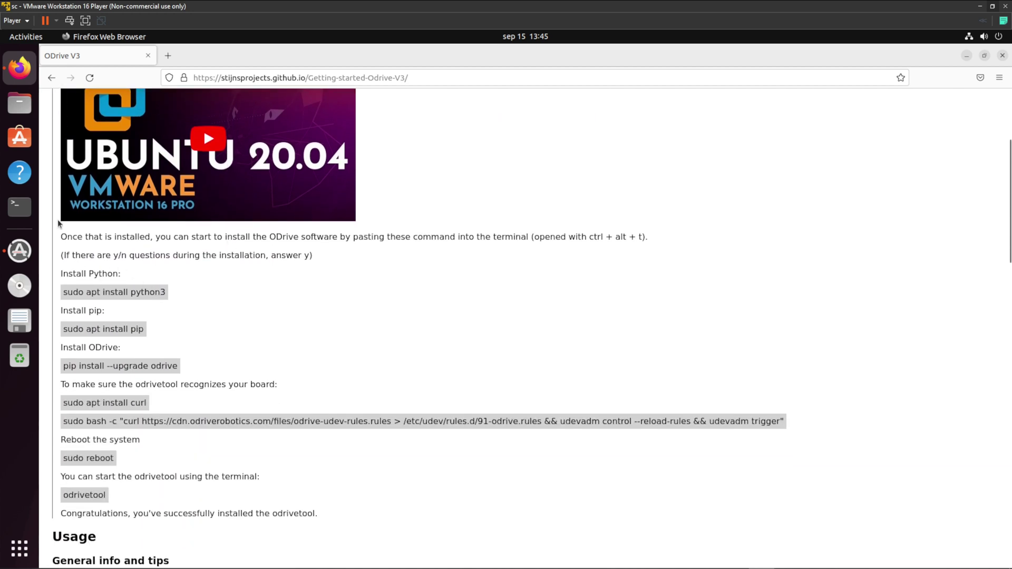
Step: Run 'sudo apt install python3' in a new terminal placed beside the guide
left_click(25, 208)
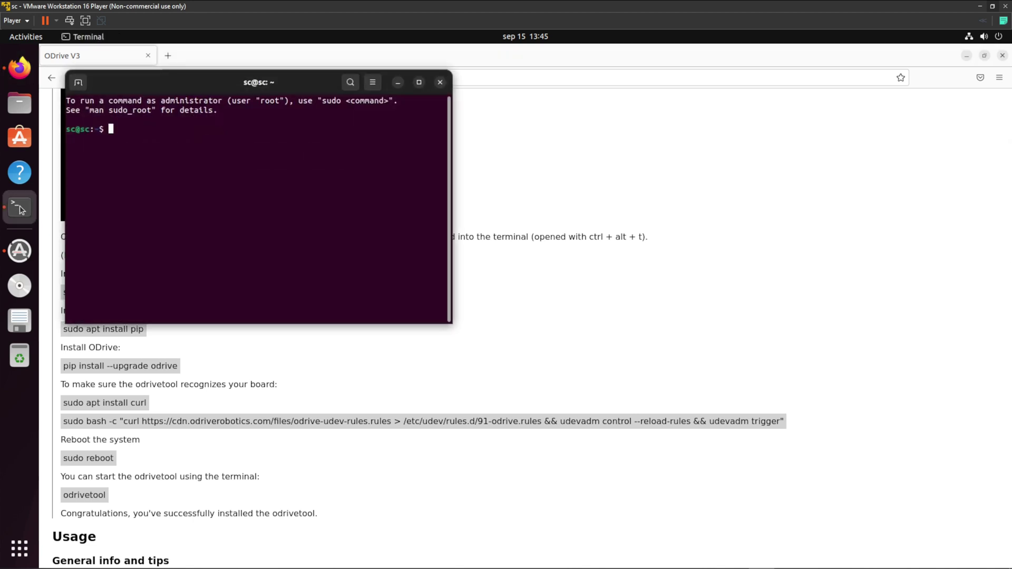
left_click_drag(248, 81, 583, 123)
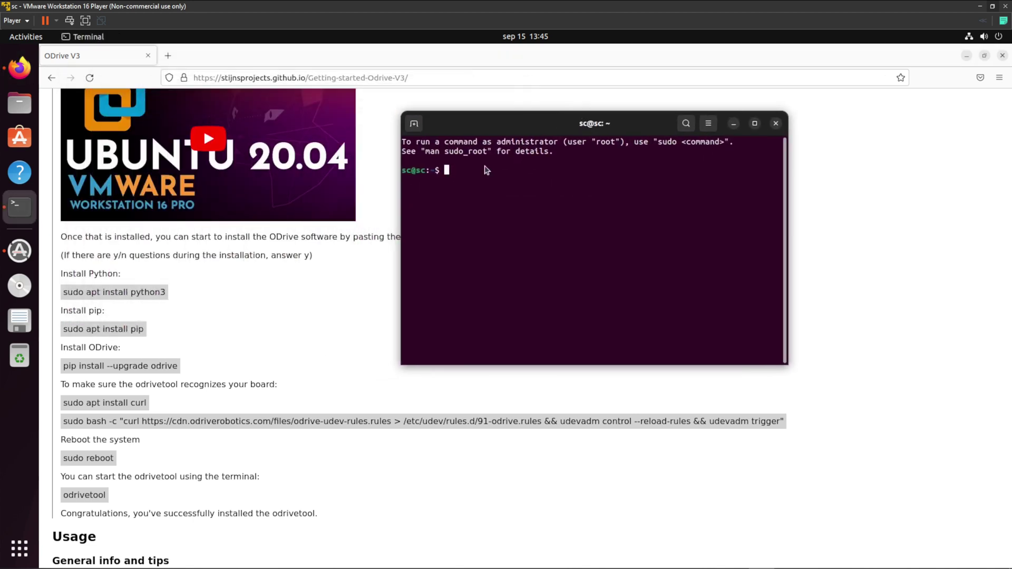
left_click_drag(65, 292, 162, 299)
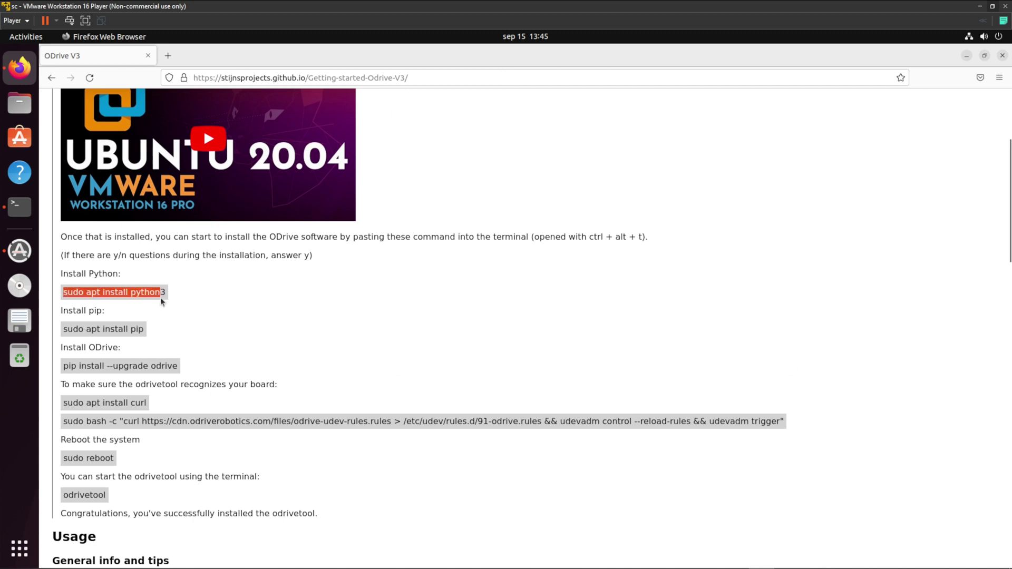
key("ctrl+c")
key("alt+Tab")
right_click(444, 166)
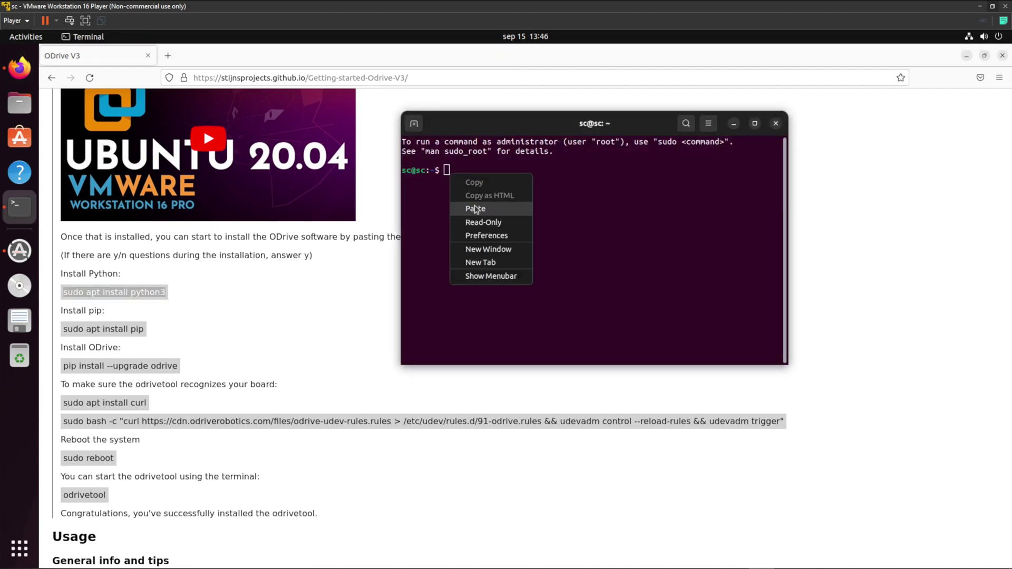
left_click(474, 205)
key("Return")
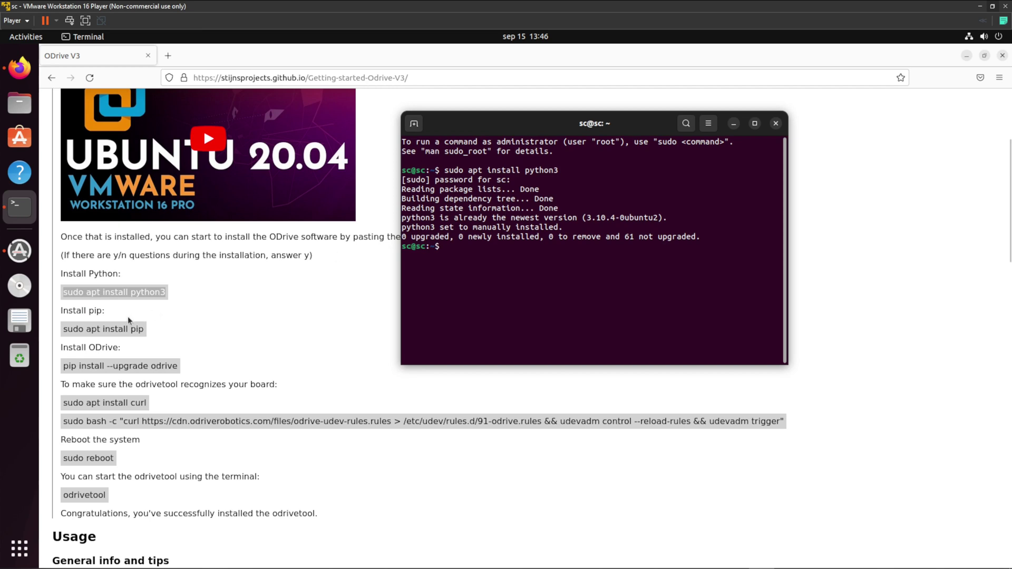
Step: Run 'sudo apt install pip' from the guide and confirm the installation
left_click_drag(64, 337, 146, 338)
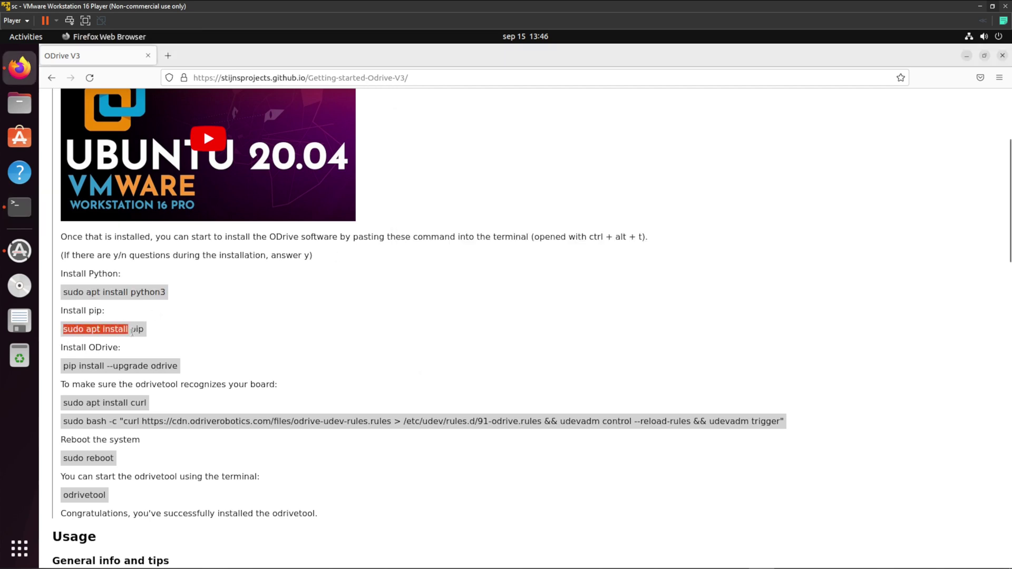
key("ctrl+c")
key("alt+Tab")
right_click(450, 257)
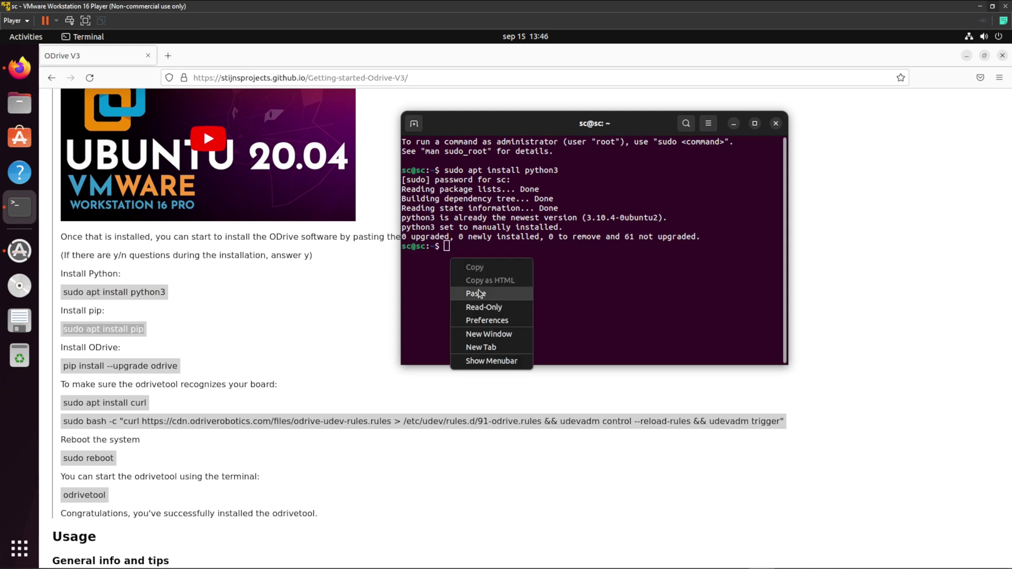
left_click(476, 293)
key("Return")
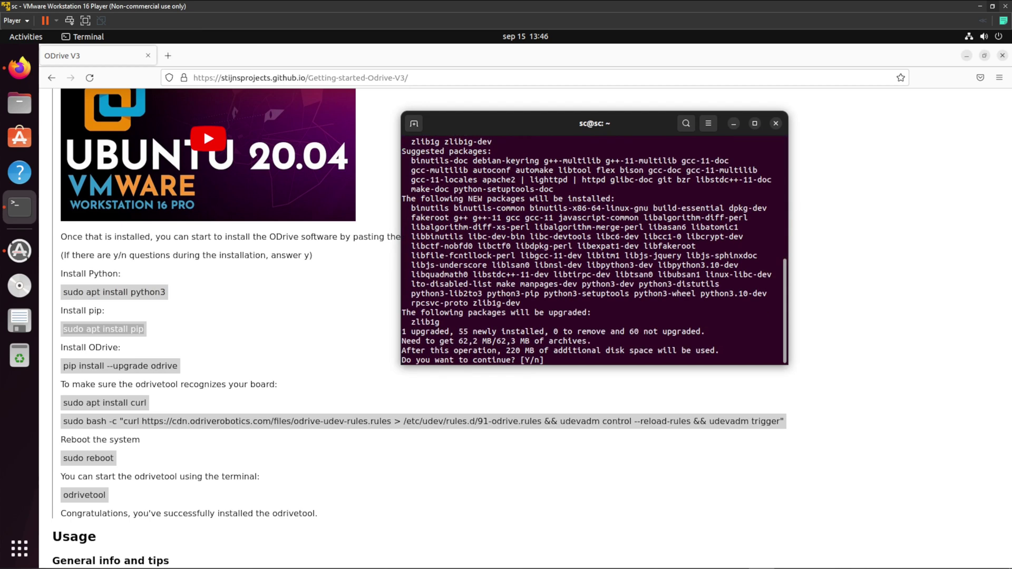
key("Return")
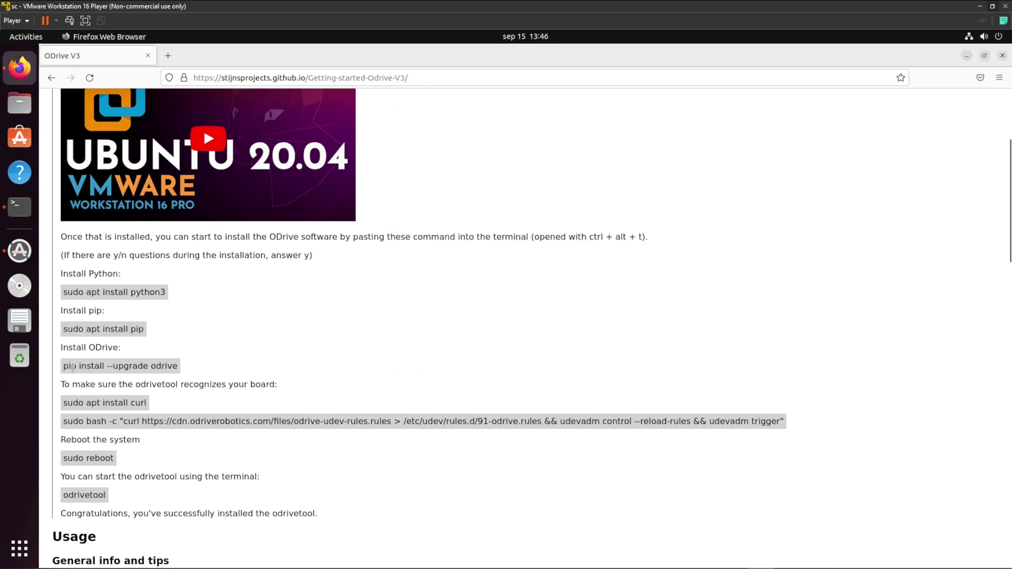
Step: Run the guide's pip install odrive command in the terminal
left_click_drag(63, 367, 180, 368)
key("alt+Tab")
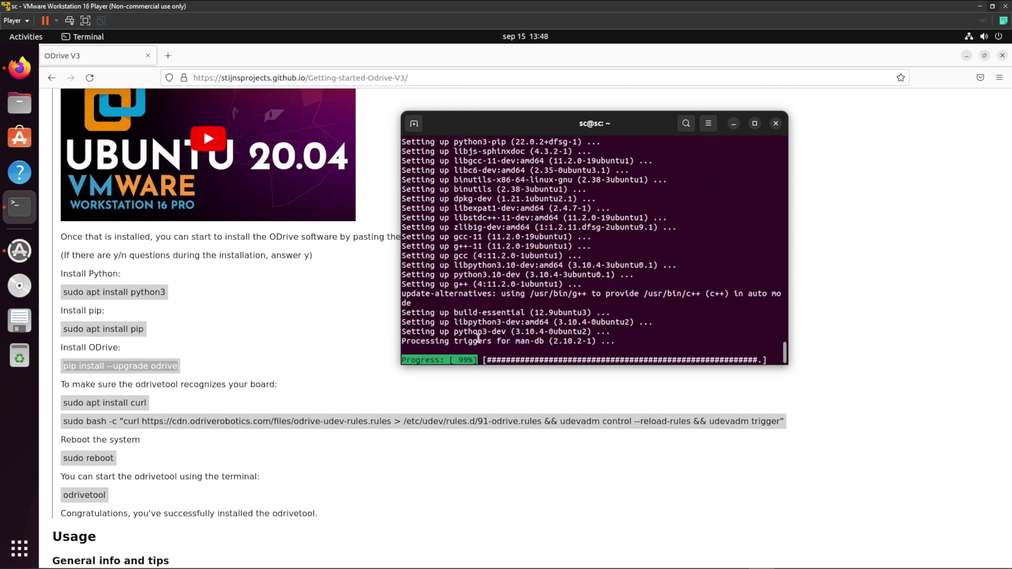
right_click(450, 346)
left_click(475, 380)
key("Return")
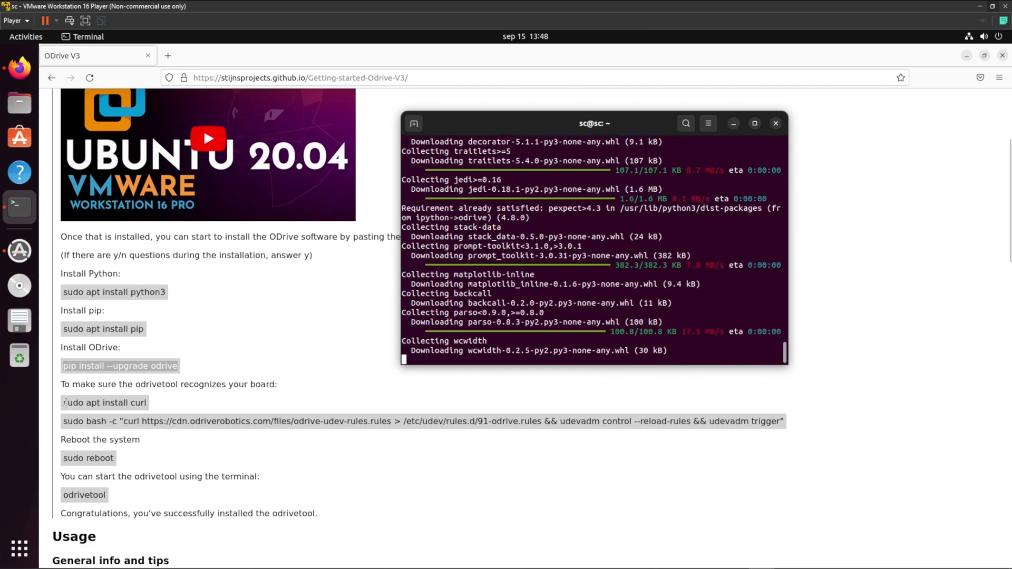
Step: Install curl with the guide's apt command, confirming the install
left_click_drag(64, 403, 148, 408)
key("alt+Tab")
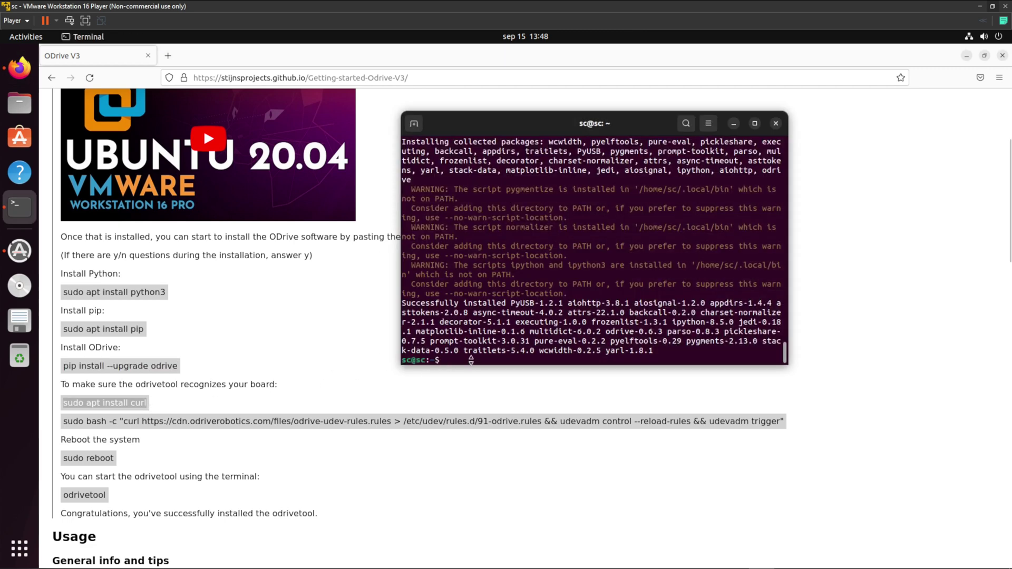
right_click(459, 360)
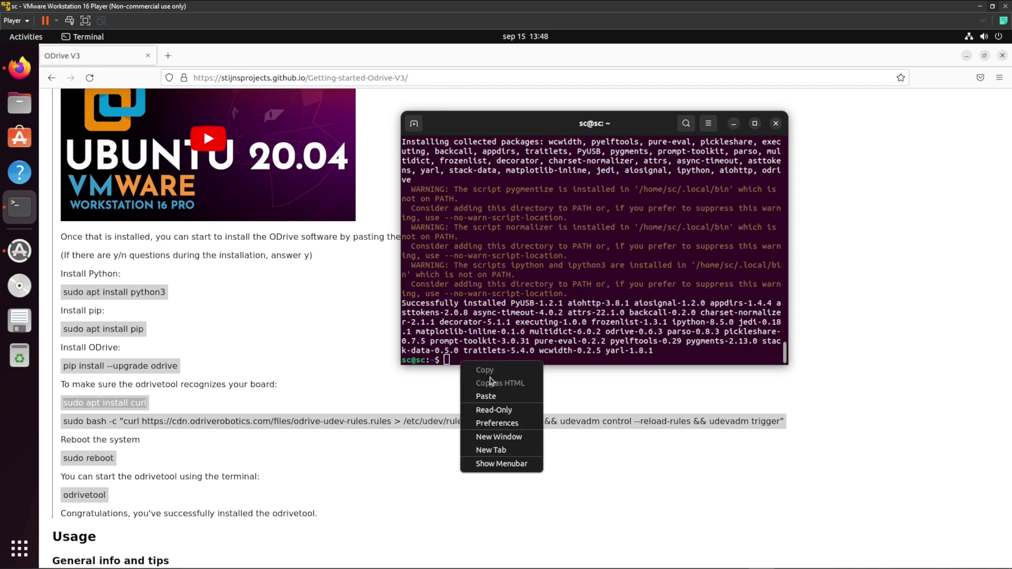
left_click(501, 397)
key("Return")
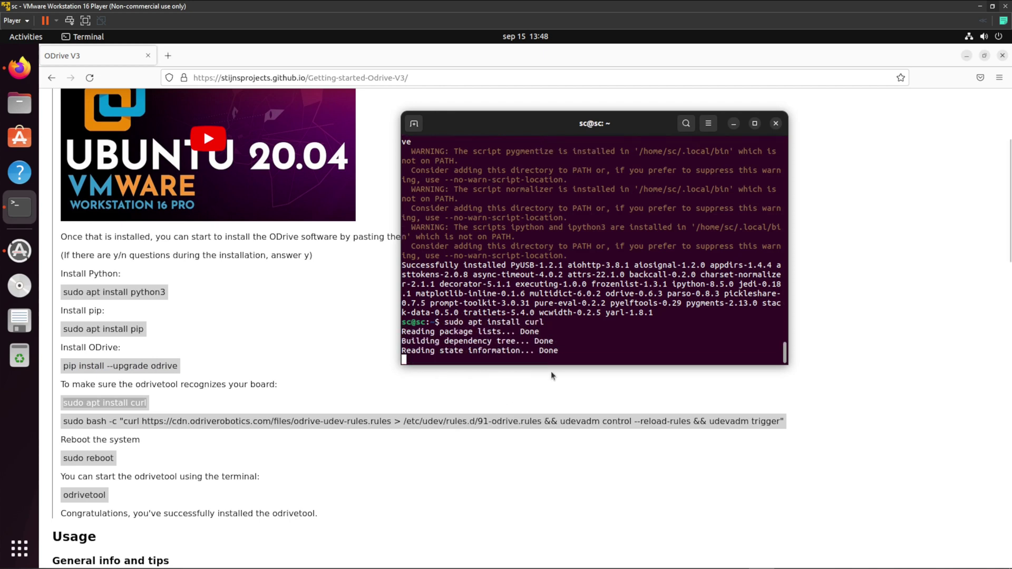
type("y")
key("Return")
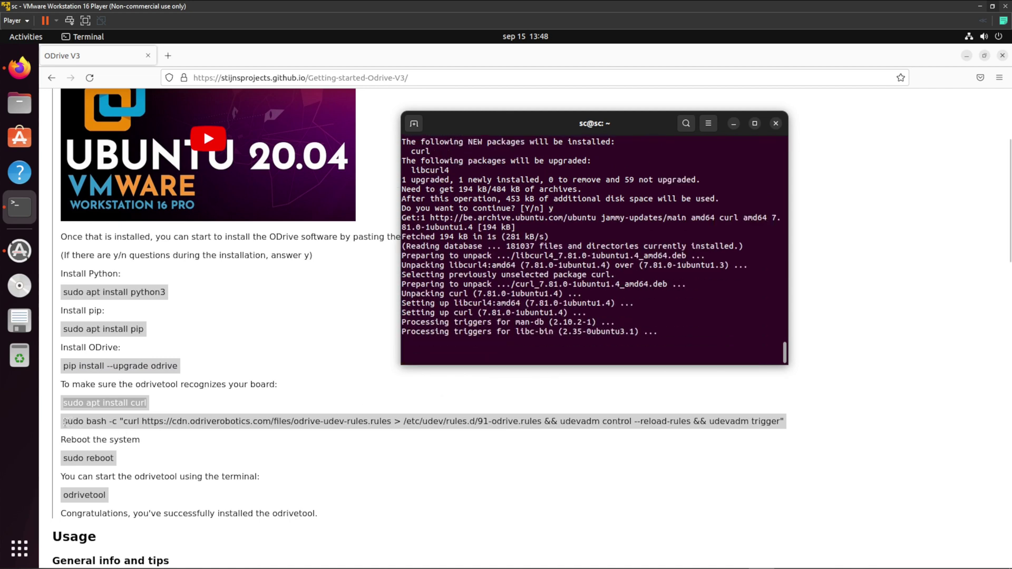
Step: Run the guide's udev rules command to download and reload the ODrive rules
left_click_drag(63, 421, 786, 427)
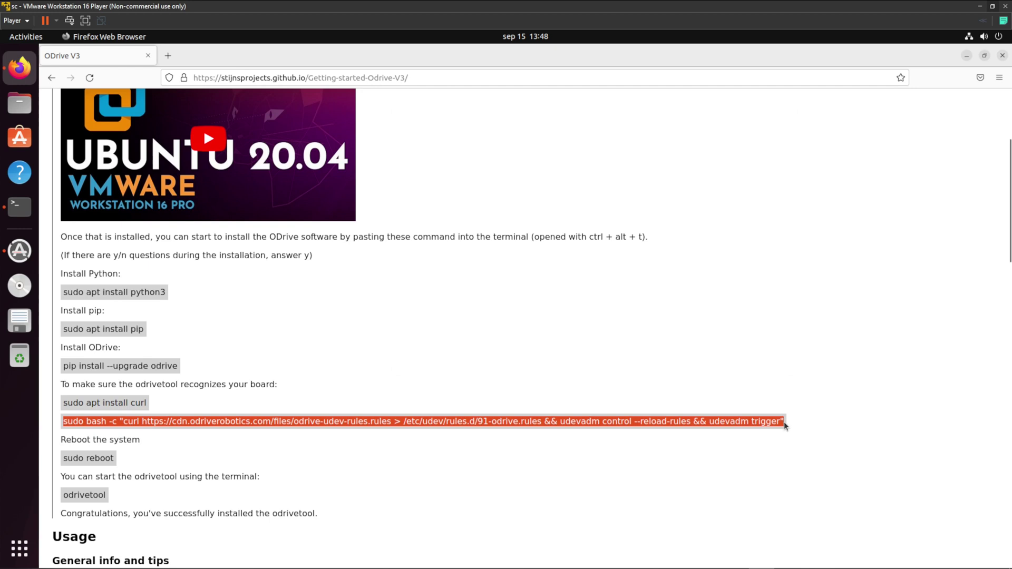
key("alt+Tab")
right_click(475, 345)
left_click(525, 383)
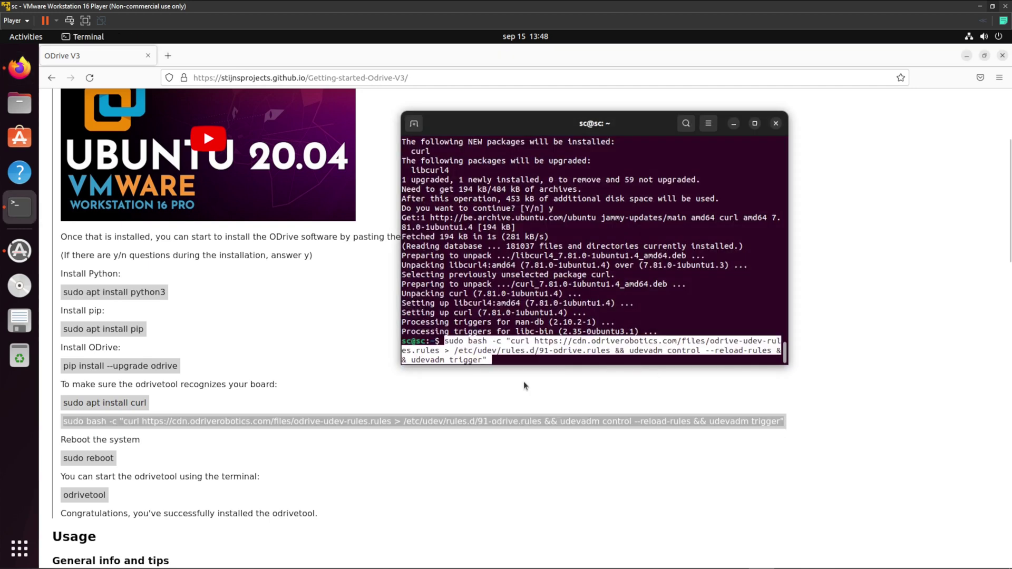
key("Return")
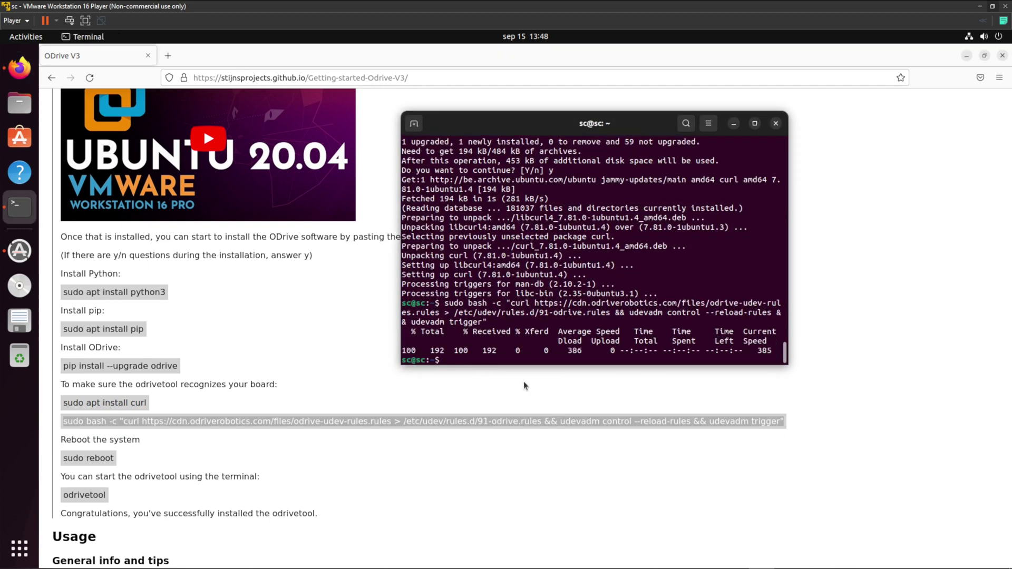
Step: Run 'sudo reboot' from the guide in the Ubuntu terminal
left_click_drag(65, 458, 116, 462)
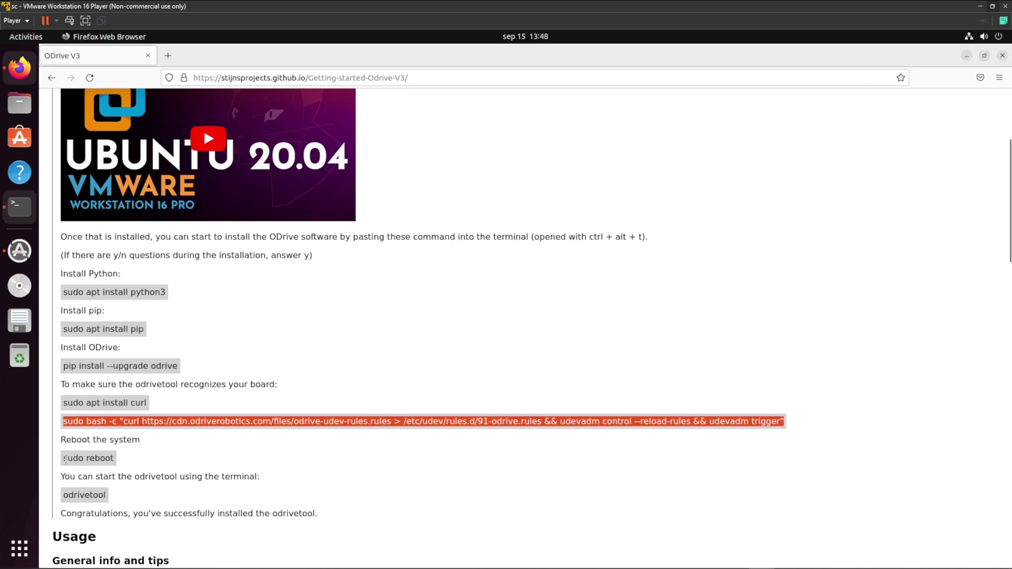
key("alt+Tab")
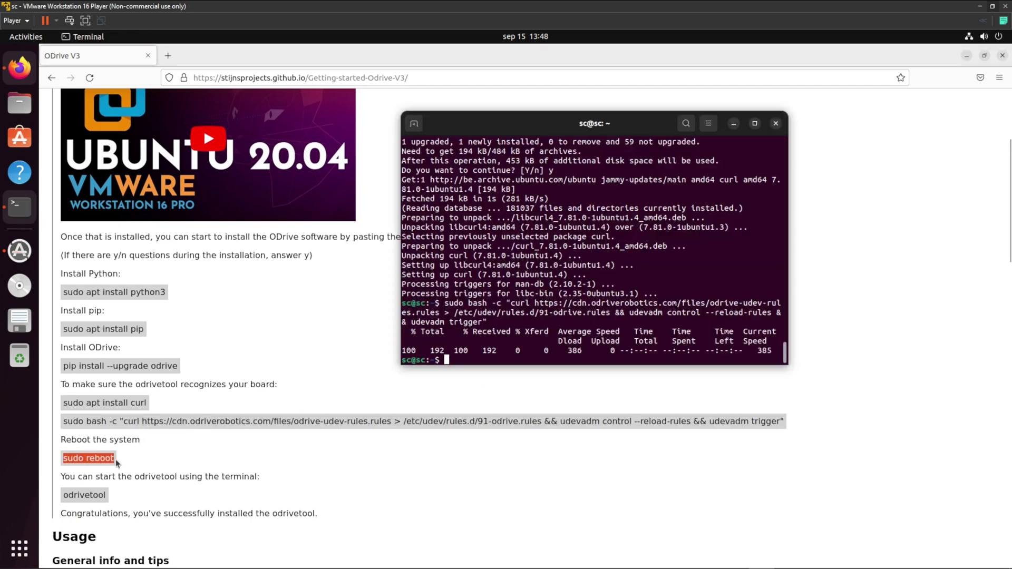
right_click(453, 360)
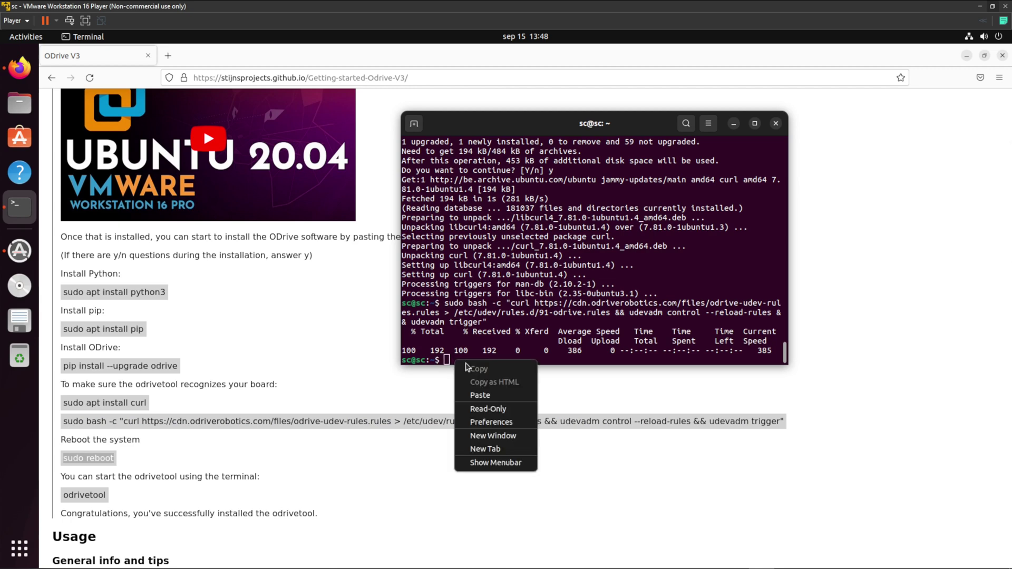
left_click(482, 394)
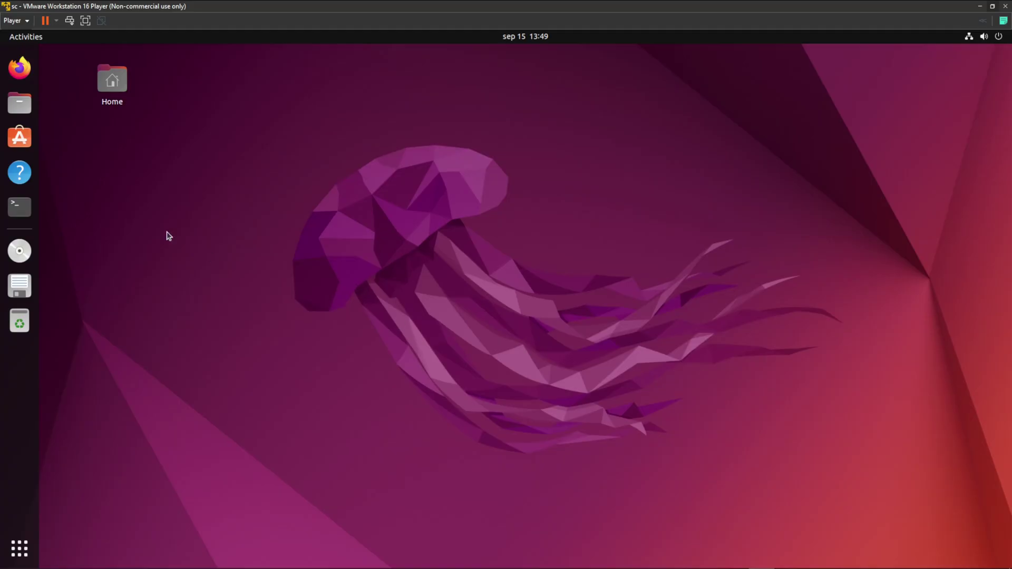
Step: Launch odrivetool in a new terminal, route the ODrive USB to the VM, and print odrv0.config
left_click(19, 207)
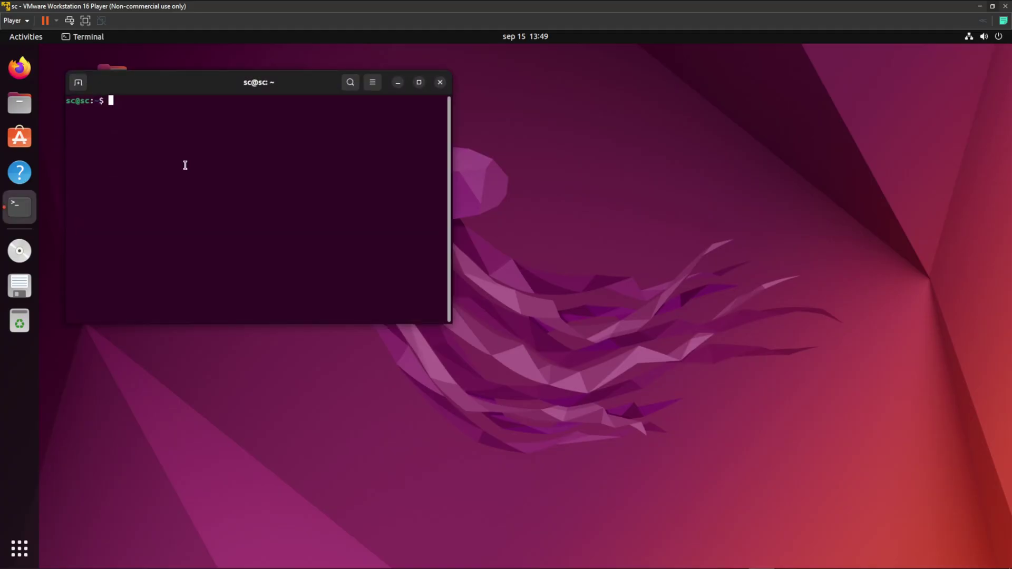
type("odri")
type("vetool")
key("Return")
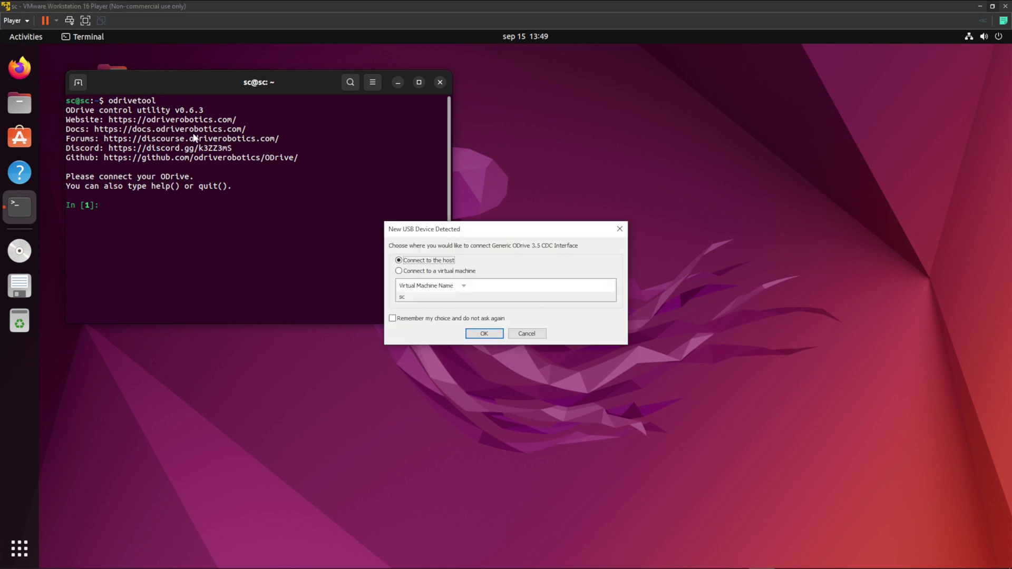
left_click(428, 271)
left_click(483, 333)
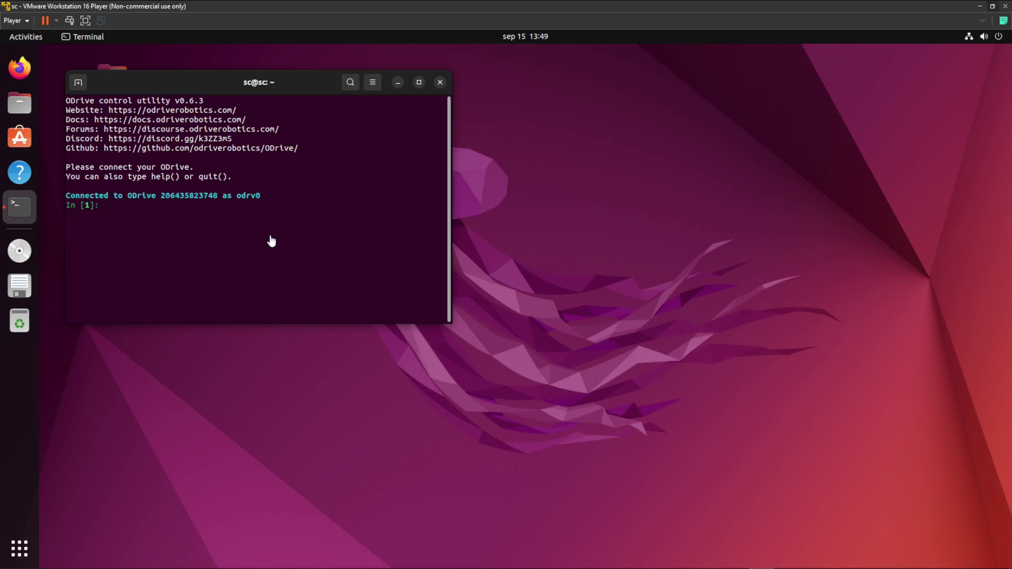
type("odr")
type("v0.config")
key("Return")
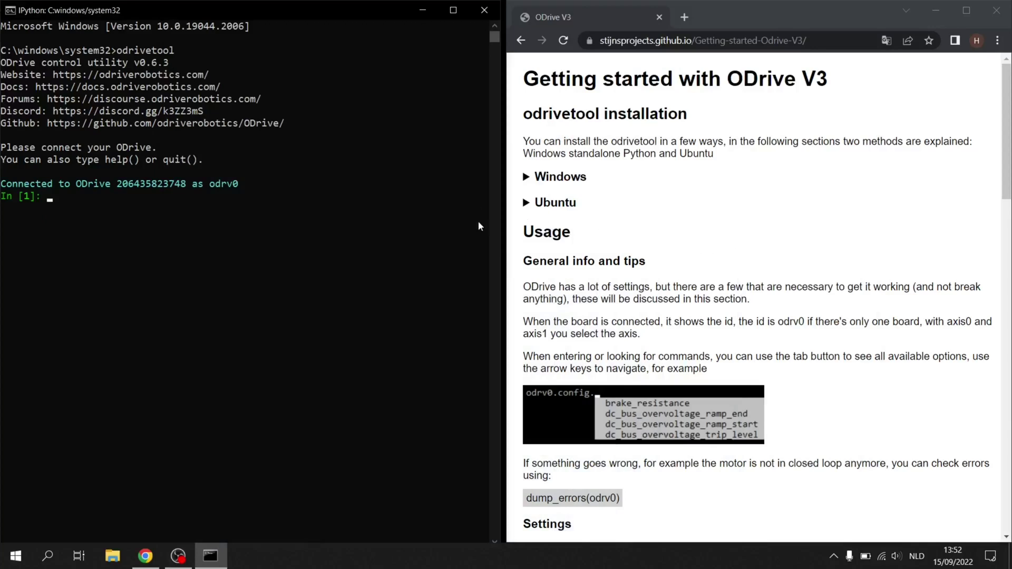
scroll(635, 177, "down", 1)
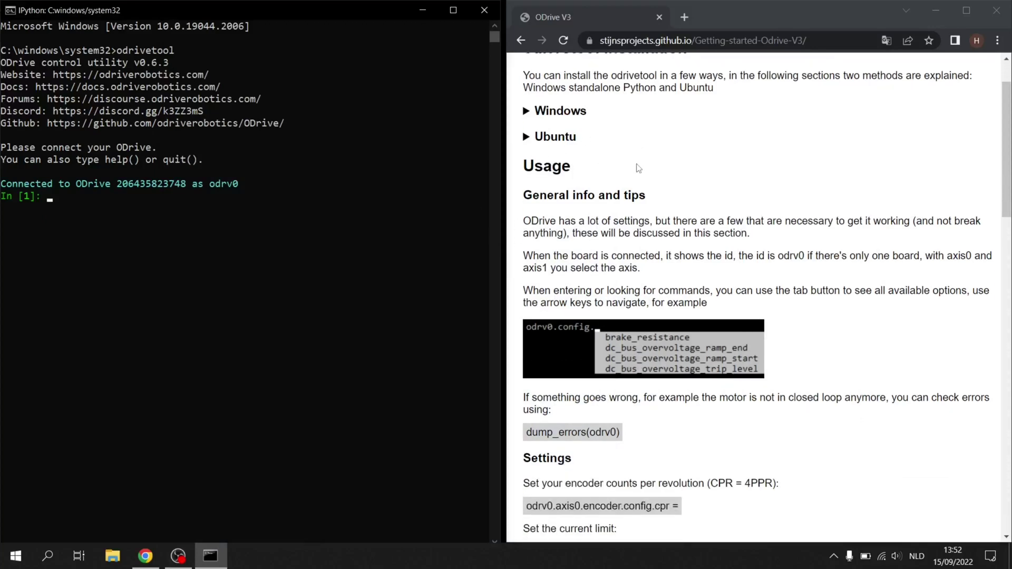
scroll(638, 167, "down", 1)
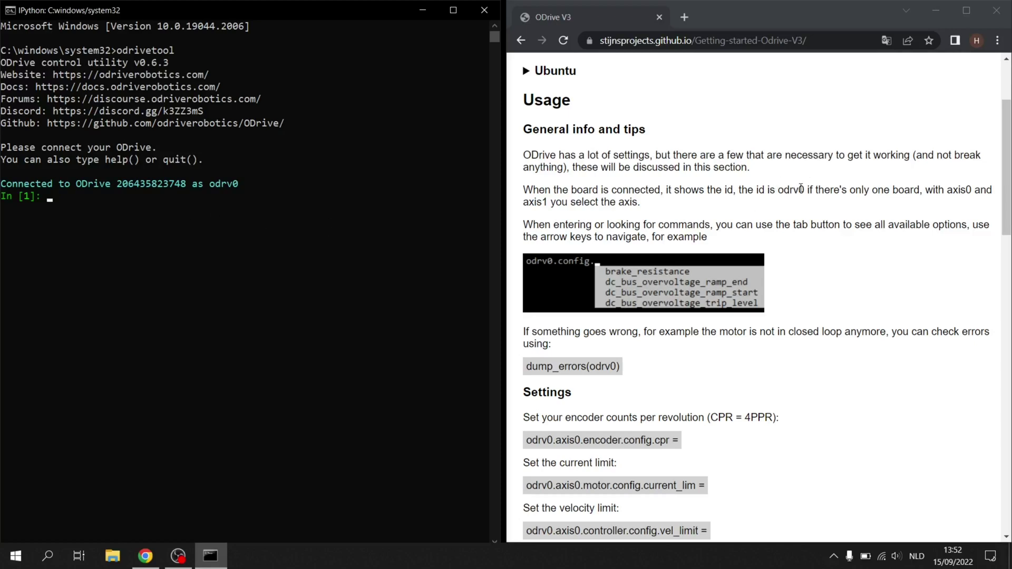
Step: Bring the guide's Usage tips and Settings sections into view beside the odrivetool console
left_click_drag(211, 185, 230, 188)
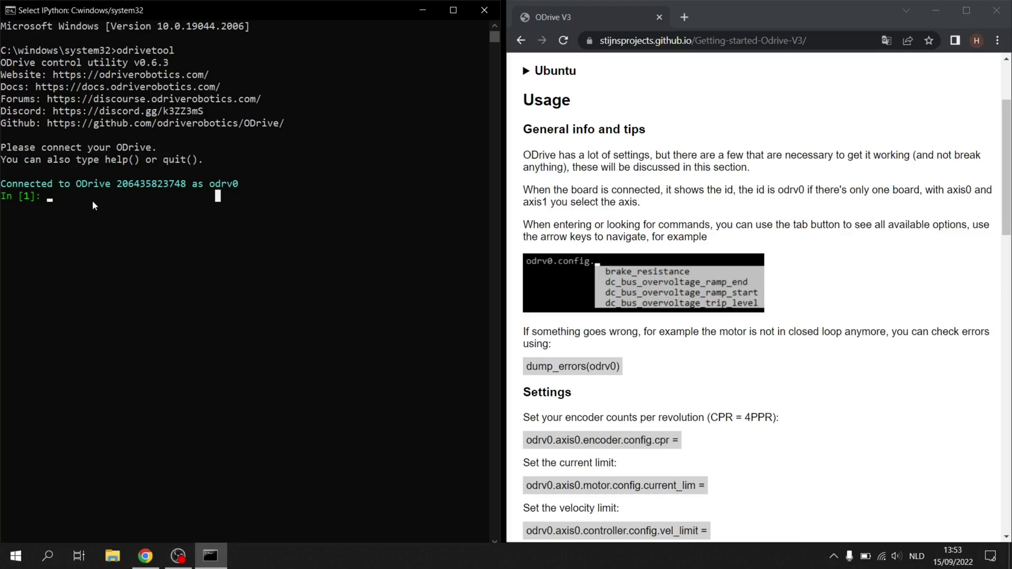
Step: Print odrv0.axis0.config, browse its Tab completions such as calibration_lockin, then clear the line
left_click(67, 199)
type("o")
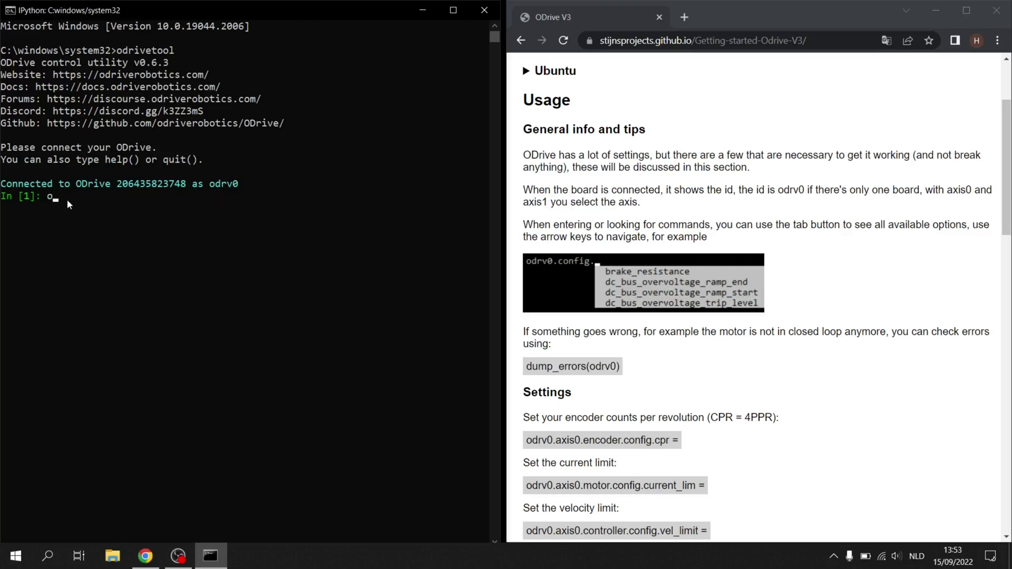
type("0.axis0.config")
key("Return")
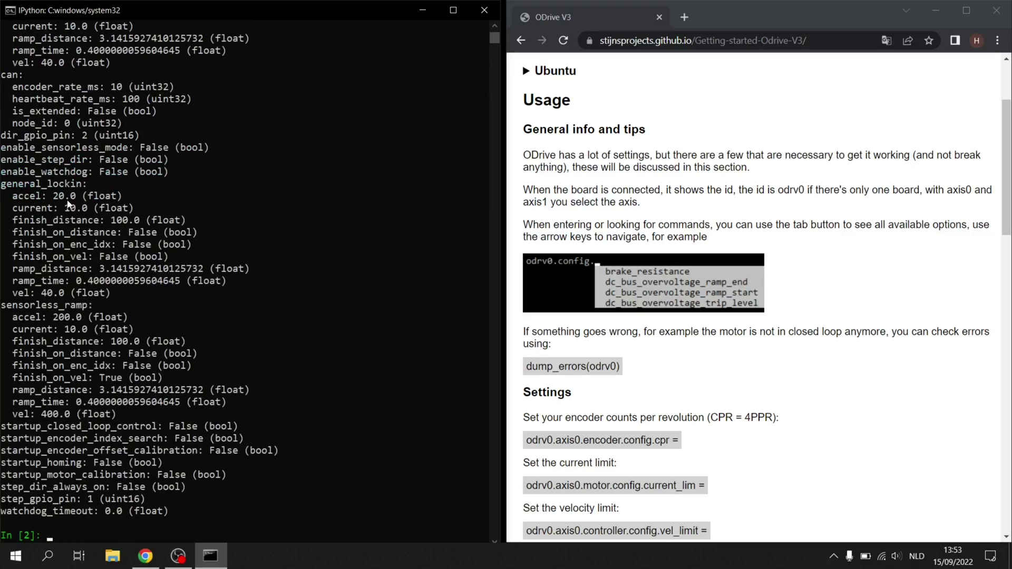
key("Up")
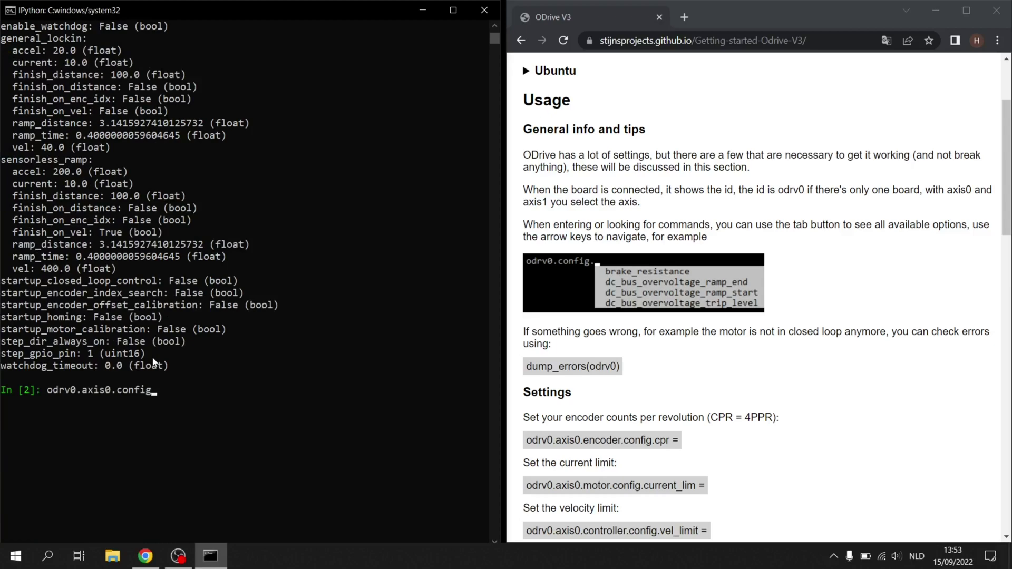
type(".")
key("Tab")
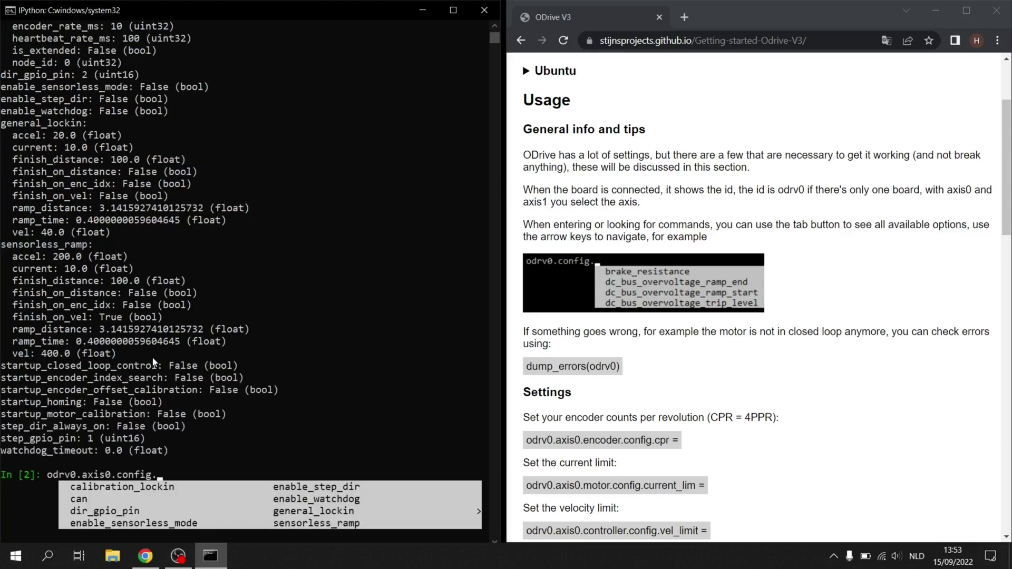
key("Tab")
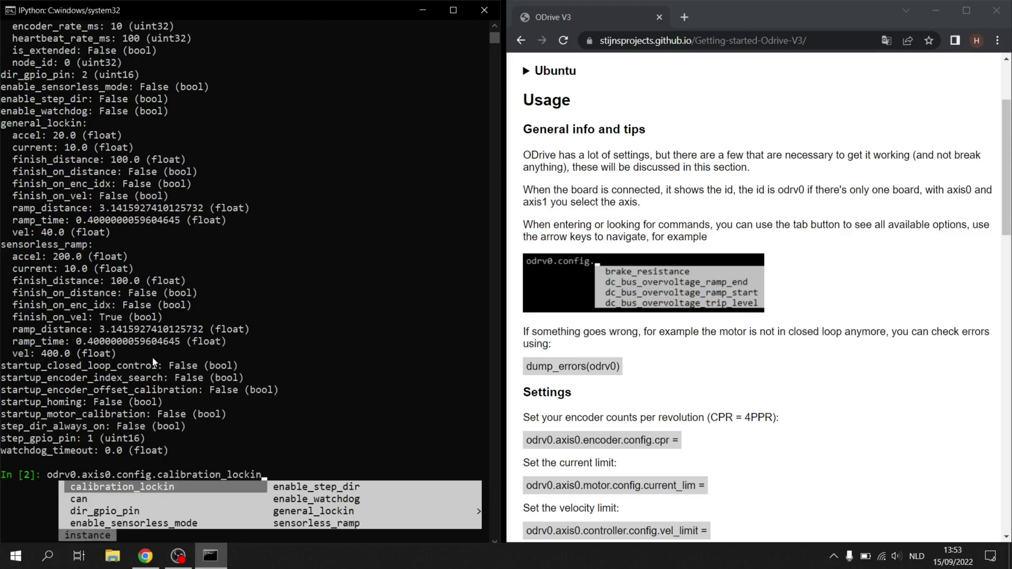
key("BackSpace")
key("BackSpace")
key("BackSpace")
key("BackSpace")
key("BackSpace")
key("BackSpace")
key("BackSpace")
key("BackSpace")
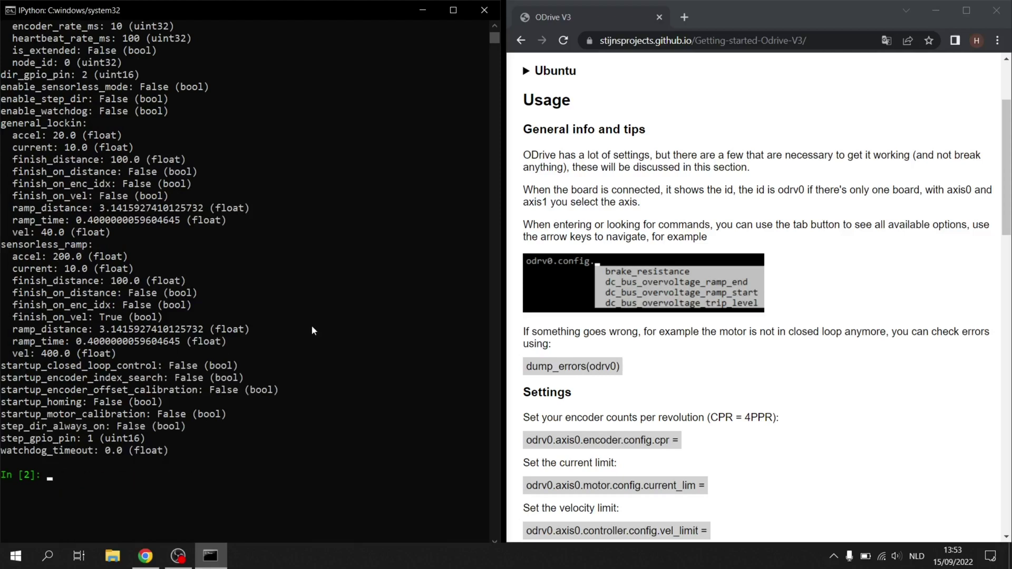
scroll(608, 219, "down", 2)
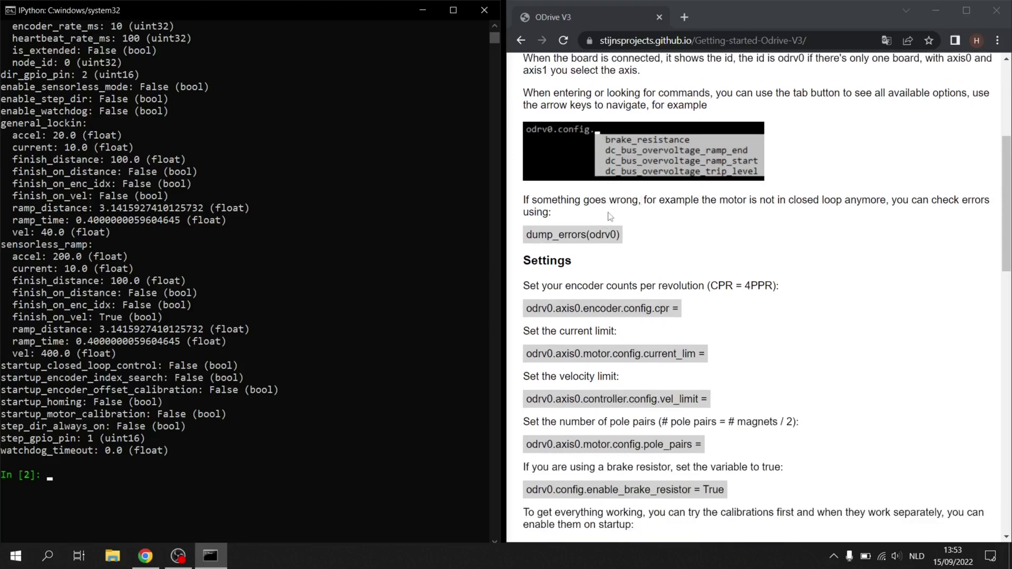
Step: Run dump_errors(odrv0) from the guide, confirming no errors on system, axis0 and axis1
left_click_drag(525, 235, 622, 243)
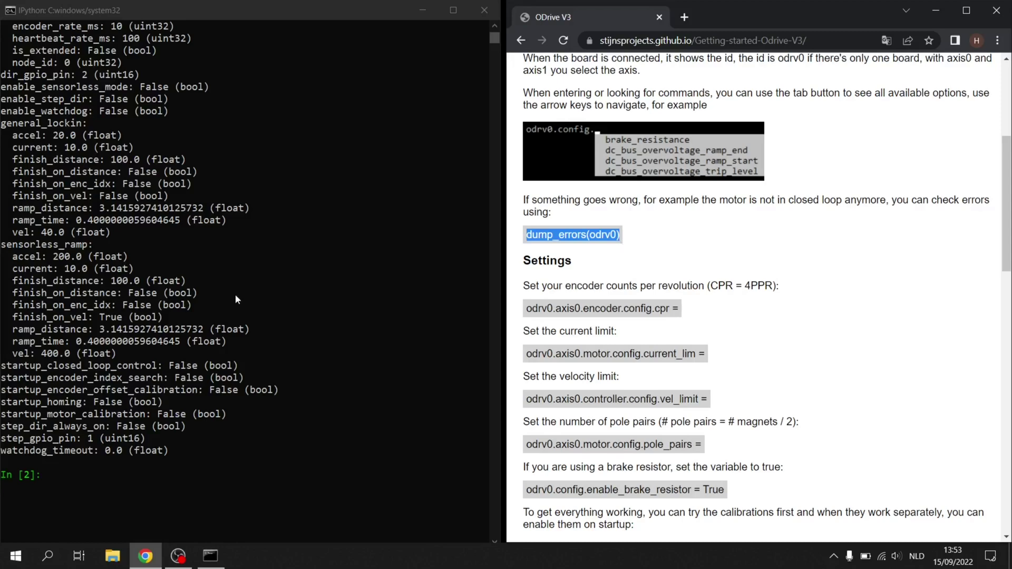
left_click(68, 474)
type("dump_errors(odrv0)")
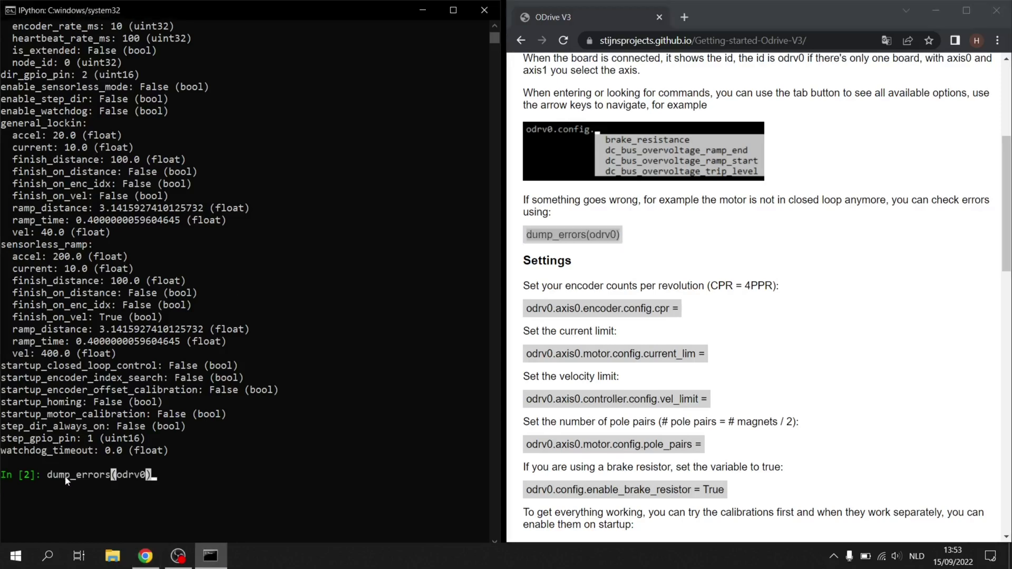
key("Return")
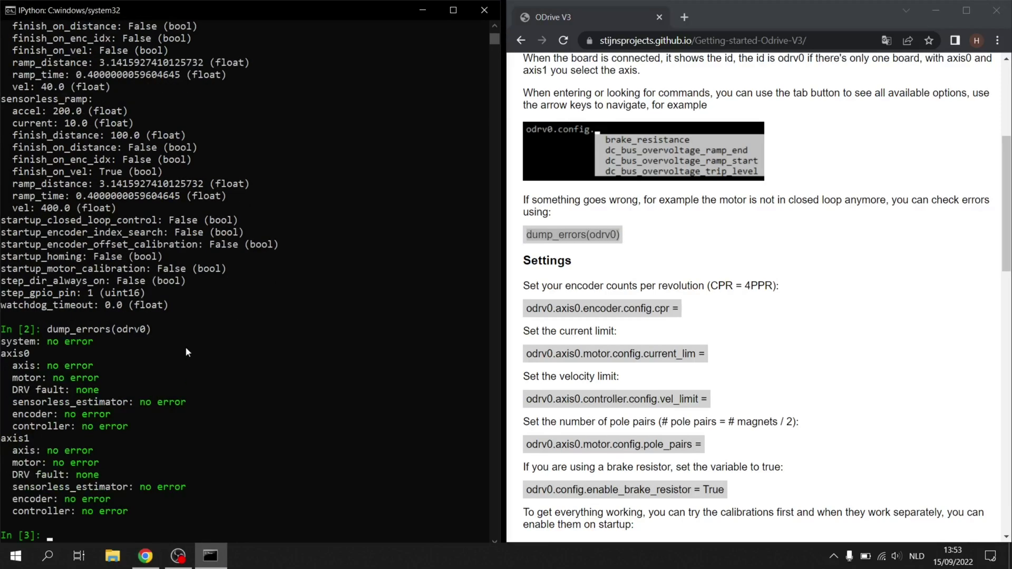
scroll(185, 347, "down", 3)
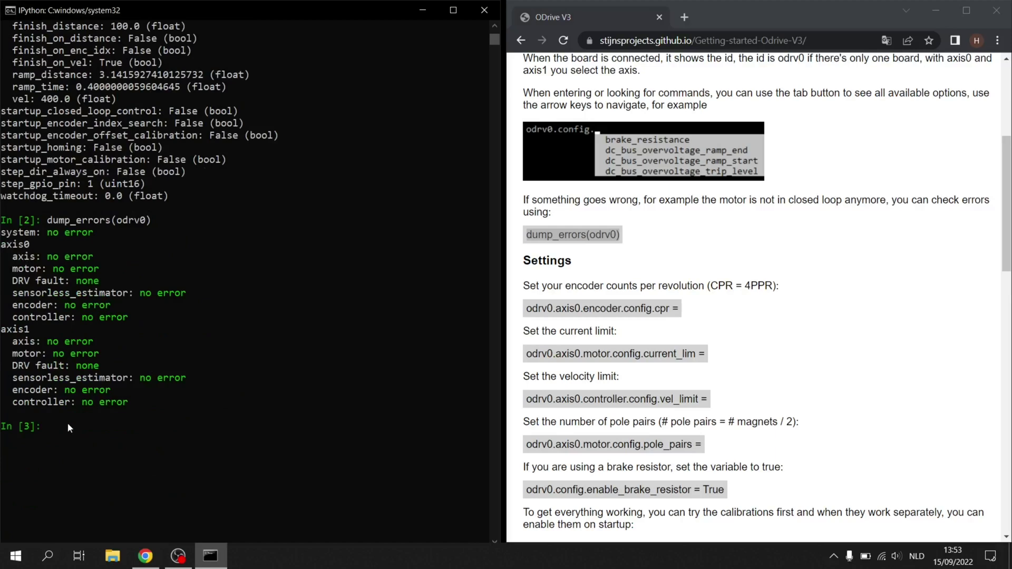
scroll(605, 221, "down", 1)
scroll(605, 217, "down", 1)
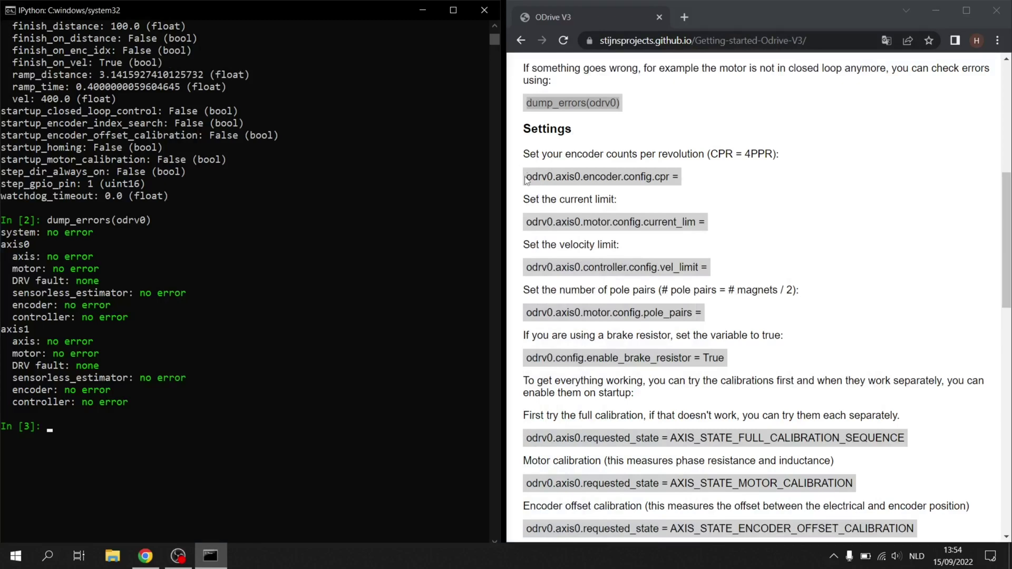
Step: Set axis0 encoder CPR to 1600 and motor current limit to 30
left_click_drag(527, 176, 679, 178)
left_click(81, 430)
type("odrv0.axis0.encoder.config.cpr =")
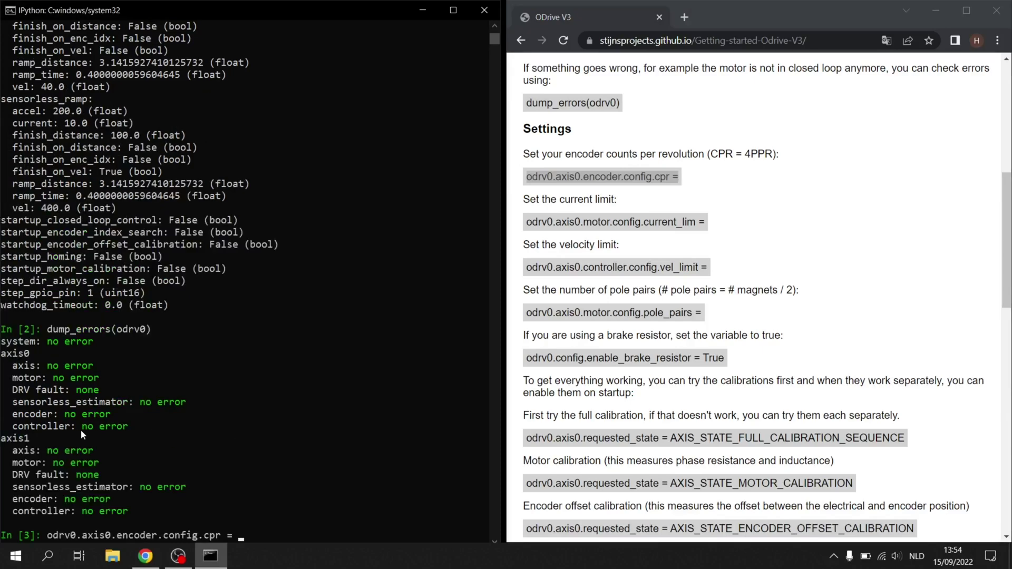
type("1600")
key("Return")
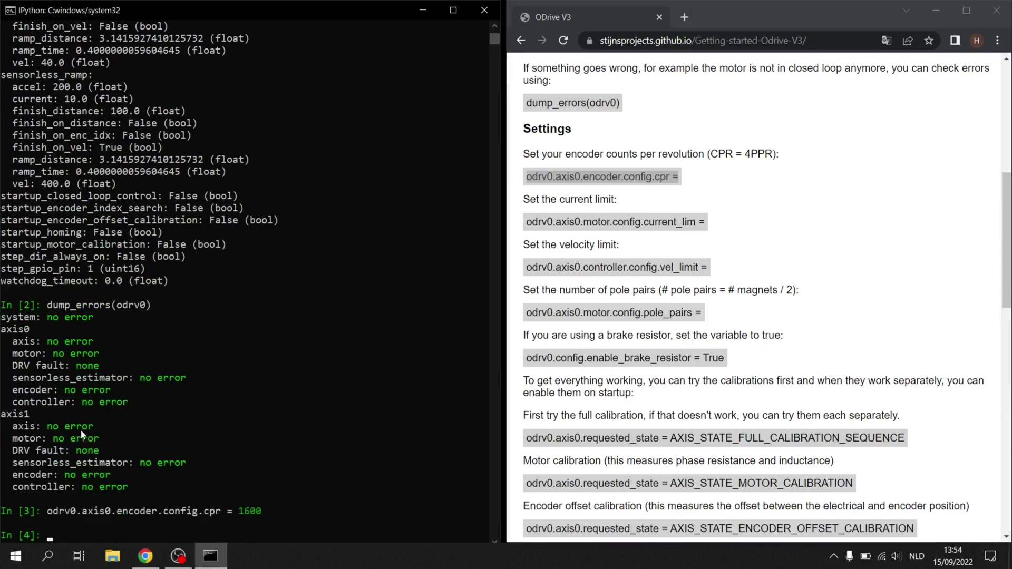
scroll(356, 278, "down", 1)
scroll(357, 279, "down", 2)
scroll(591, 180, "down", 1)
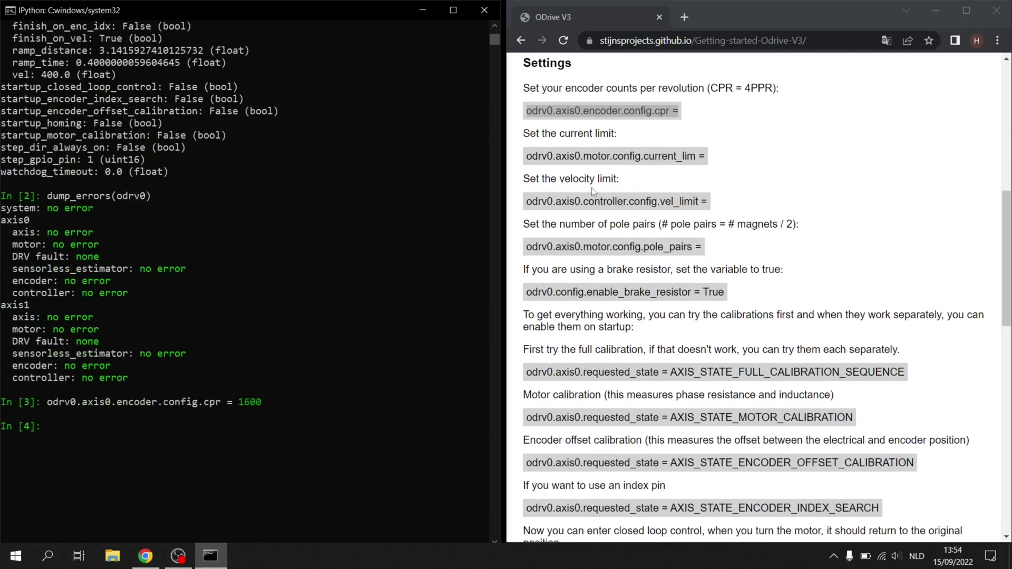
left_click_drag(526, 157, 705, 158)
key("ctrl+c")
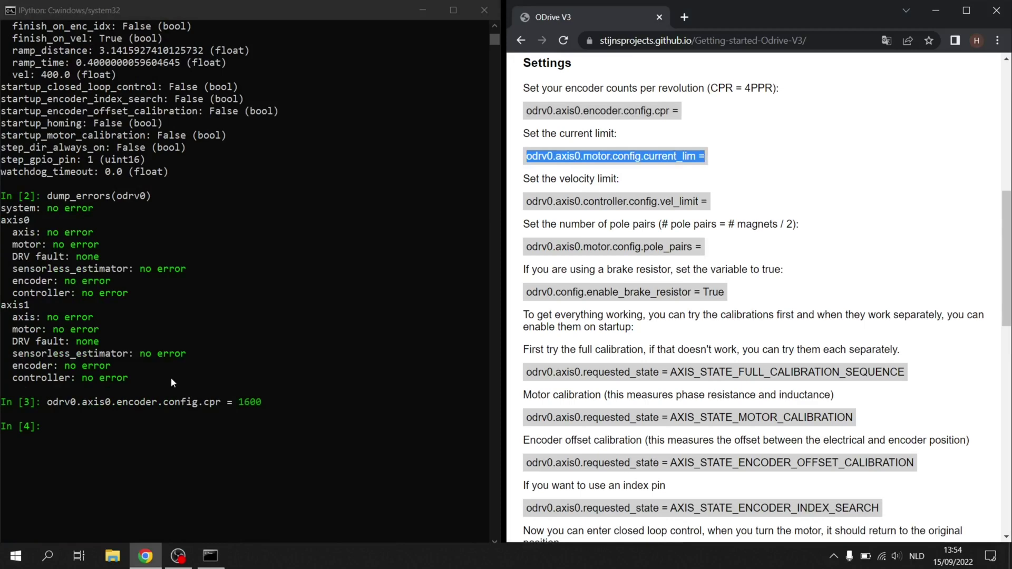
left_click(59, 423)
key("ctrl+v")
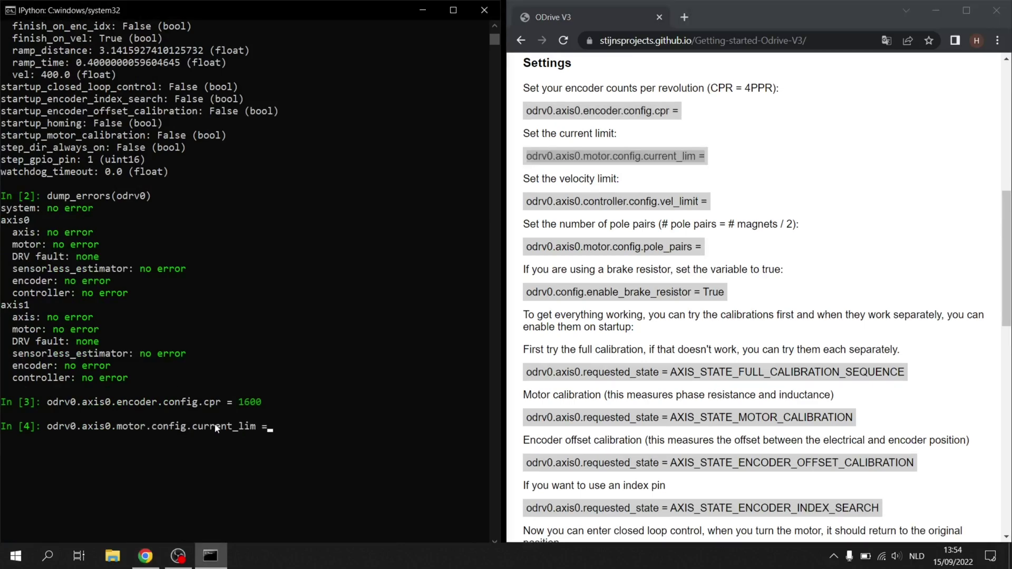
type("30")
key("Return")
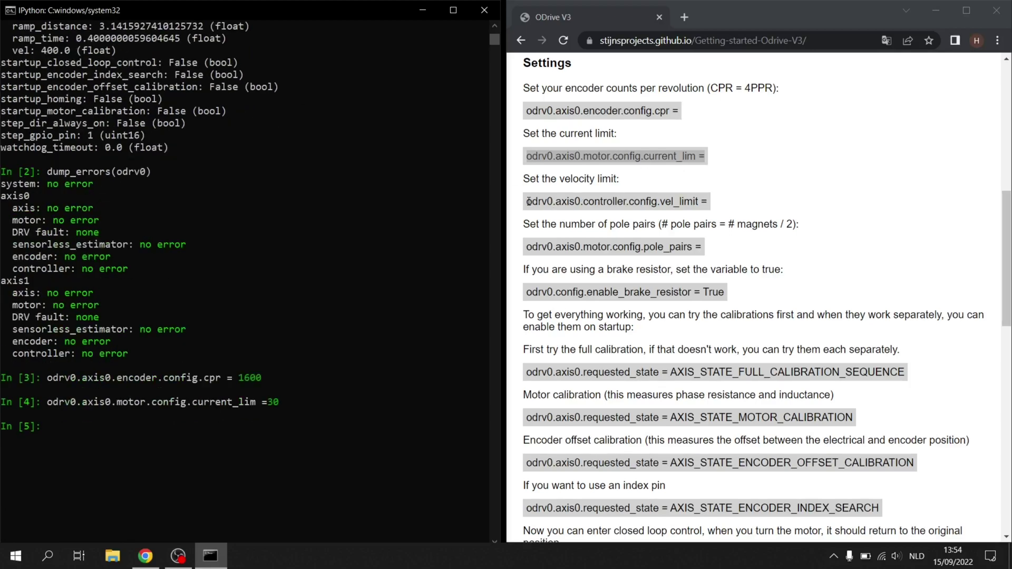
Step: Check the current axis0 velocity limit, then set it to 25
left_click_drag(527, 201, 710, 203)
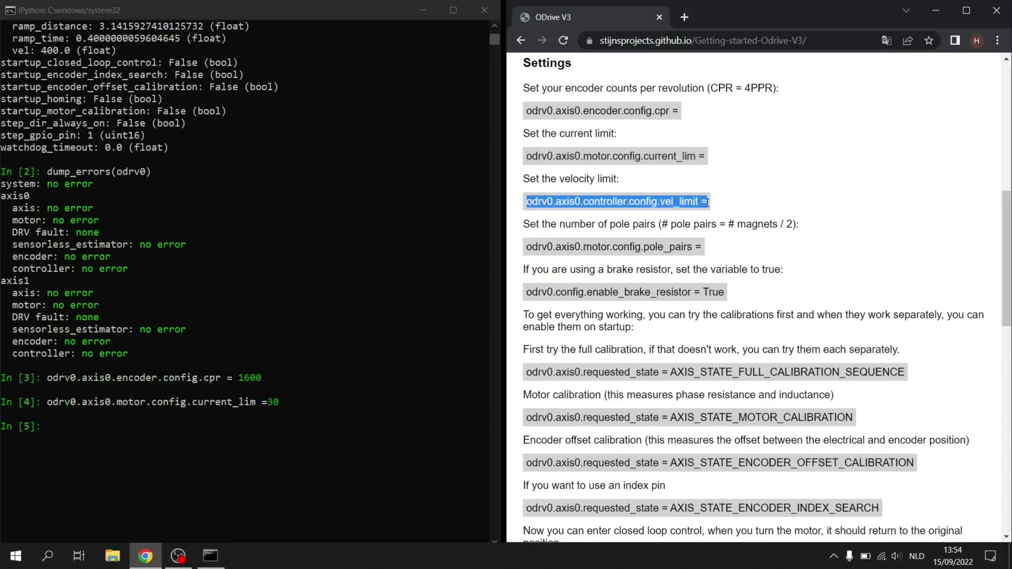
left_click(84, 425)
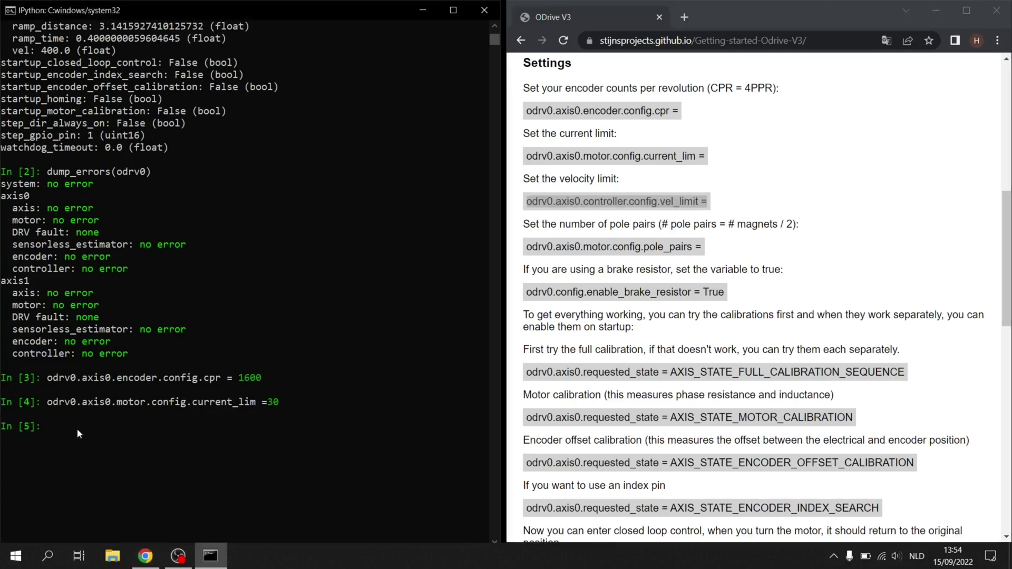
type("odrv0.axis0.controller.config.vel_limit =")
key("BackSpace")
key("BackSpace")
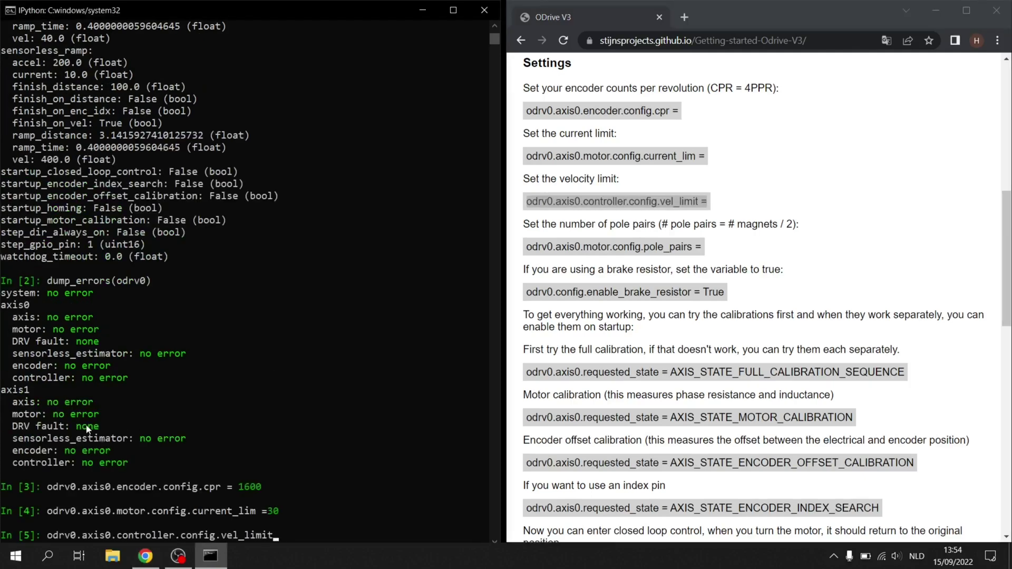
key("Return")
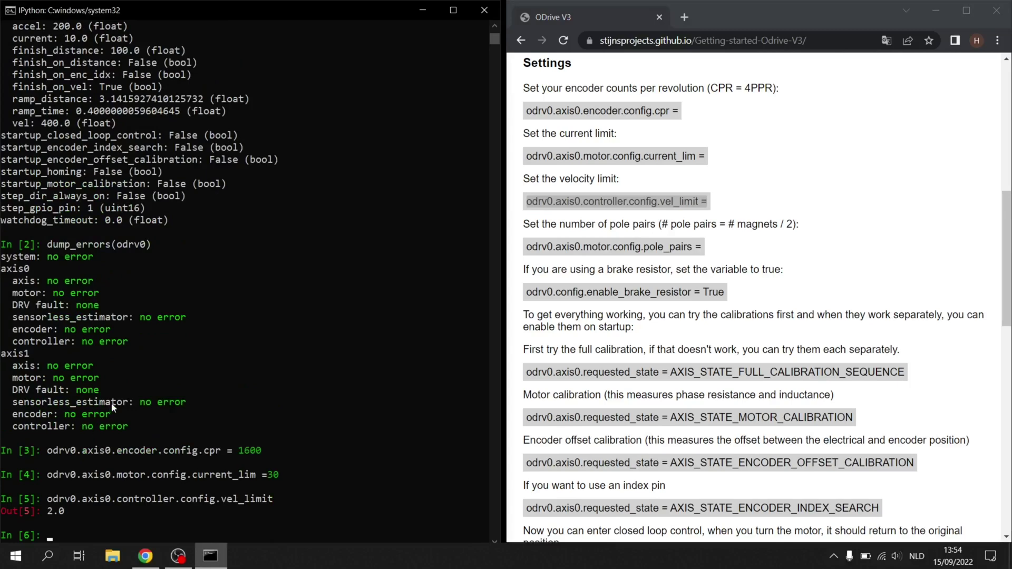
type("odrv0.axis0.controller.config.vel_limit")
key("BackSpace")
type("= ")
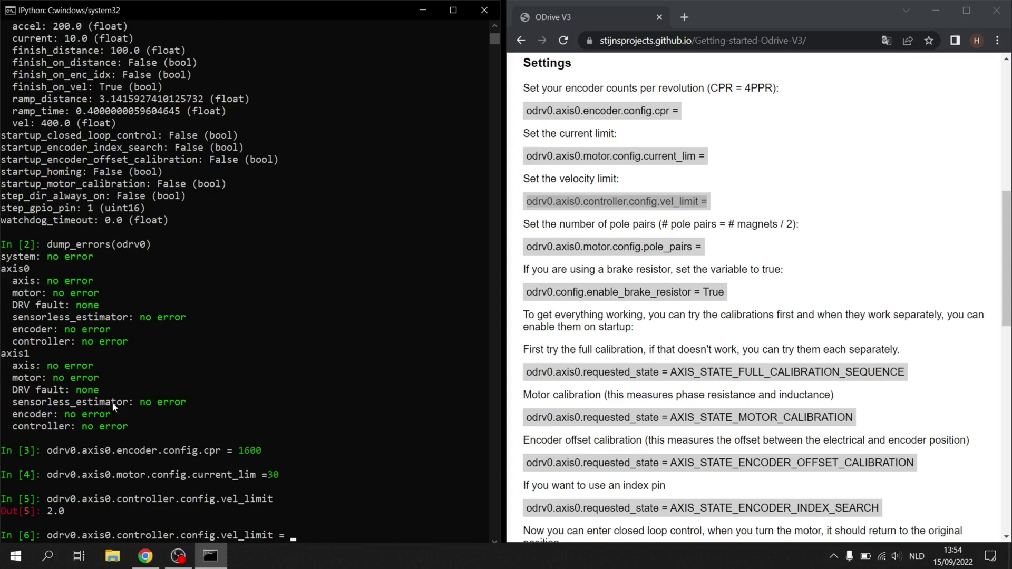
type("25")
key("Return")
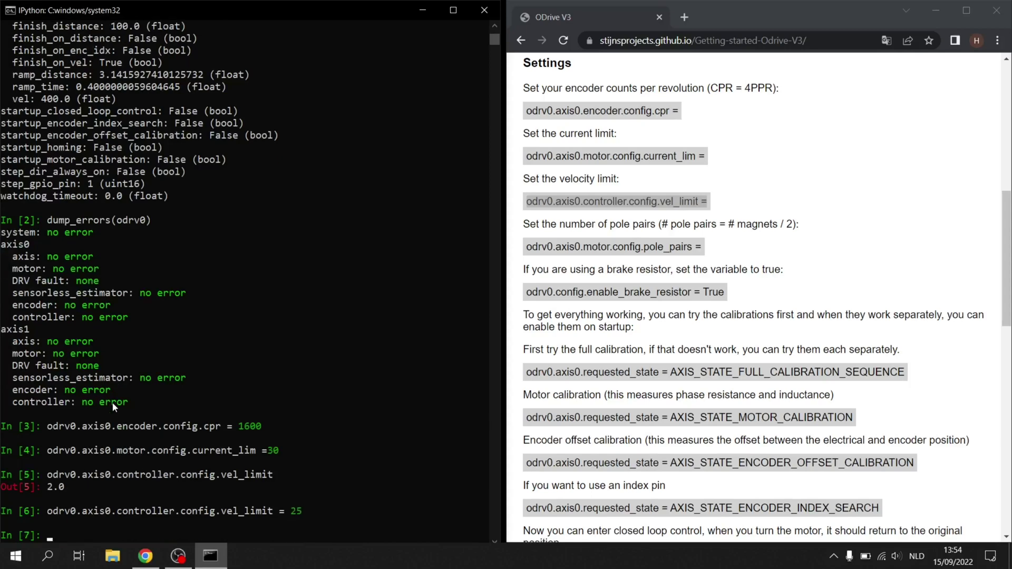
scroll(113, 402, "down", 3)
scroll(179, 286, "down", 2)
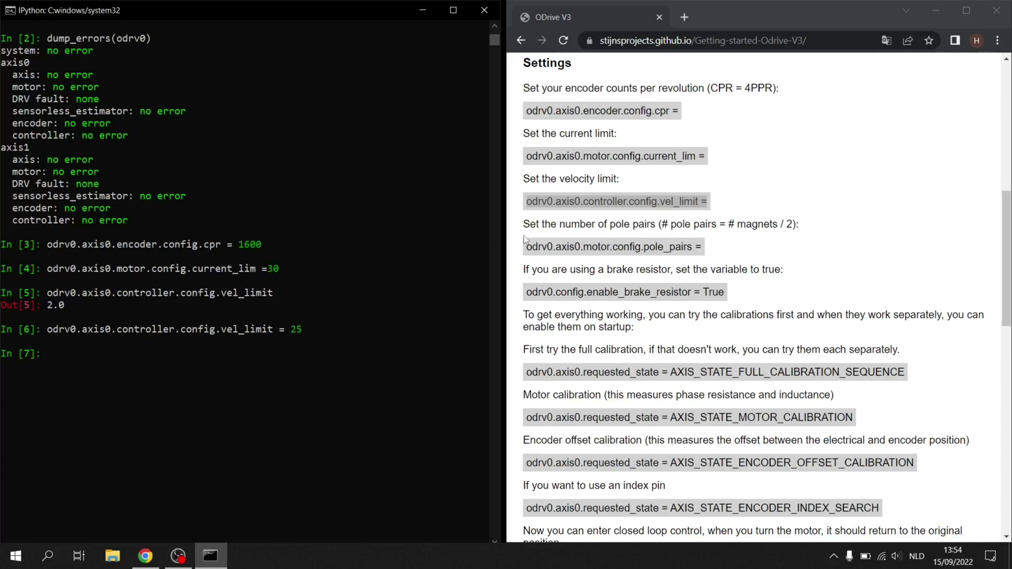
Step: Query the motor's pole pairs value, which reads 7
left_click(537, 248)
left_click_drag(537, 249, 700, 246)
key("ctrl+c")
left_click(89, 359)
key("ctrl+v")
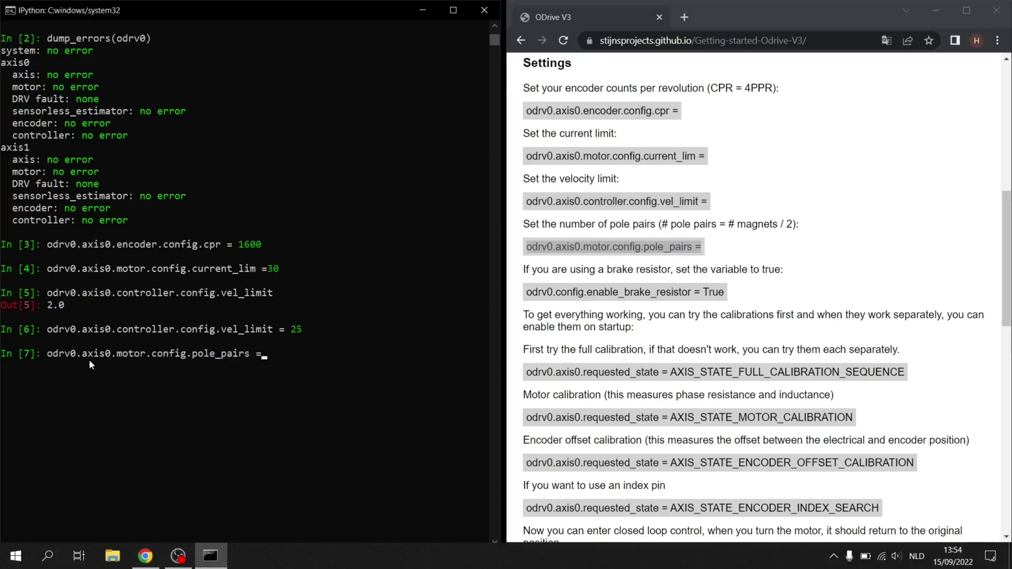
key("BackSpace")
key("BackSpace")
key("Return")
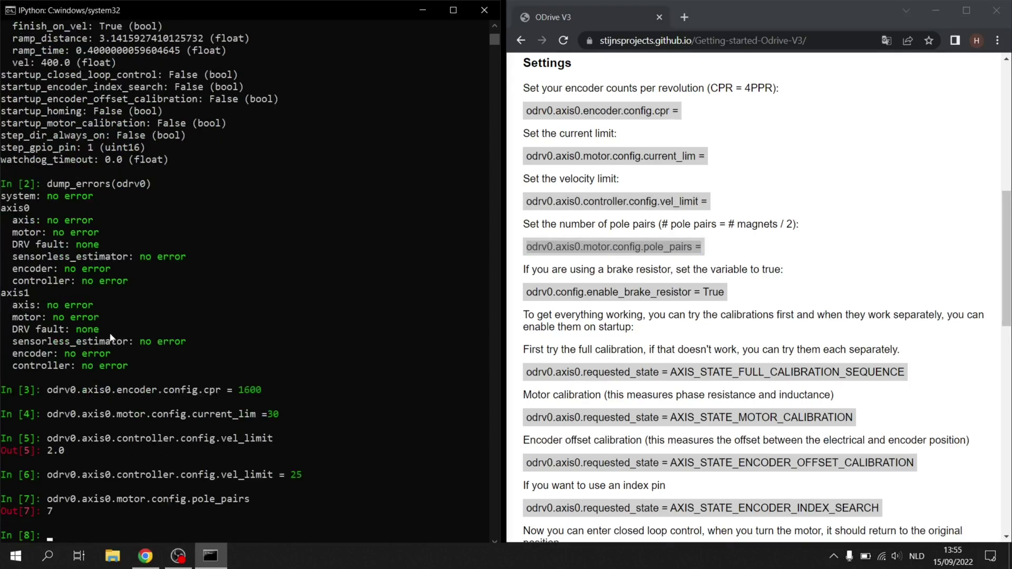
scroll(91, 364, "down", 3)
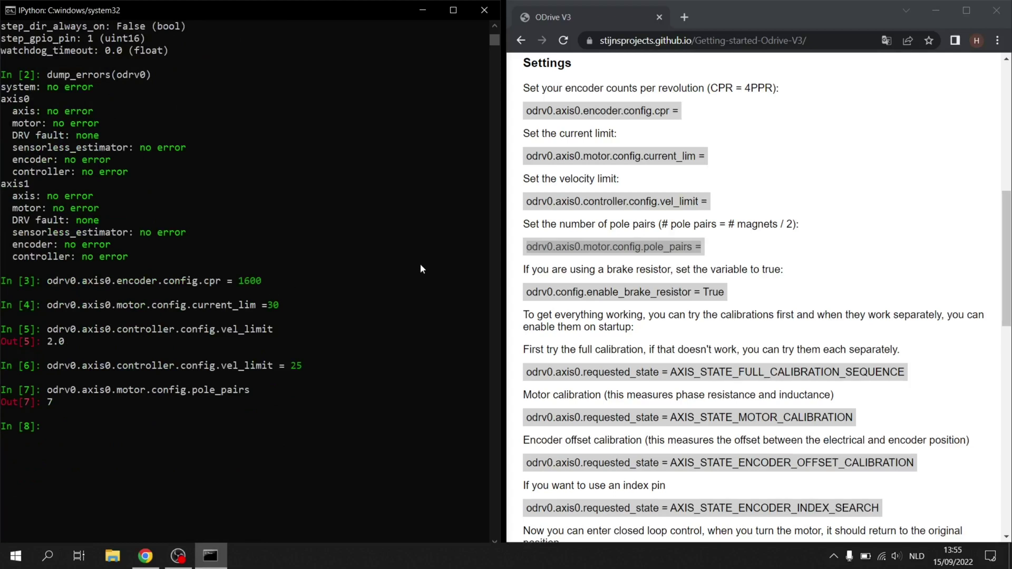
Step: Enable the brake resistor with enable_brake_resistor = True
left_click_drag(527, 292, 726, 293)
left_click(108, 438)
key("ctrl+v")
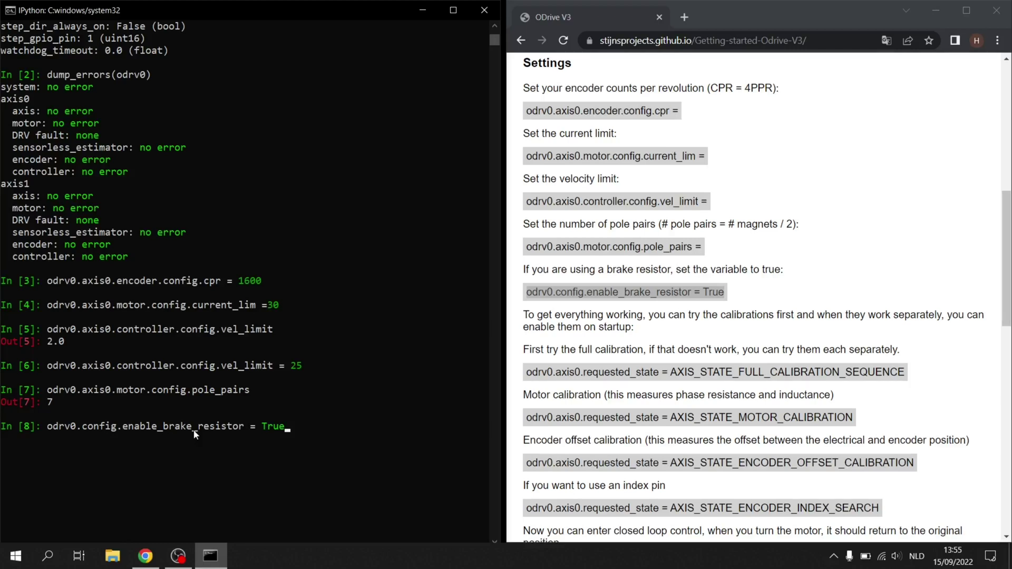
key("Return")
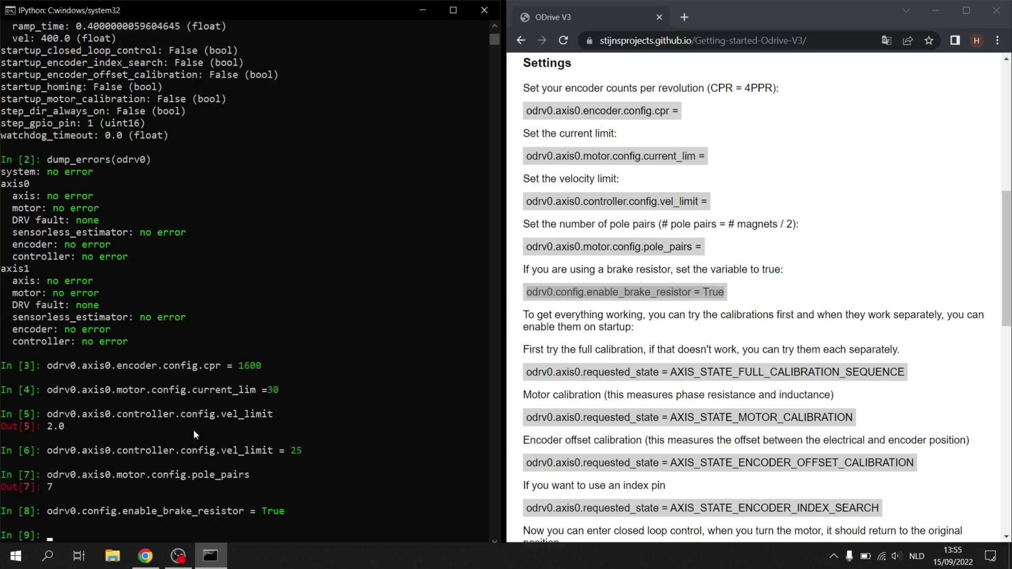
scroll(193, 419, "down", 3)
scroll(683, 229, "down", 2)
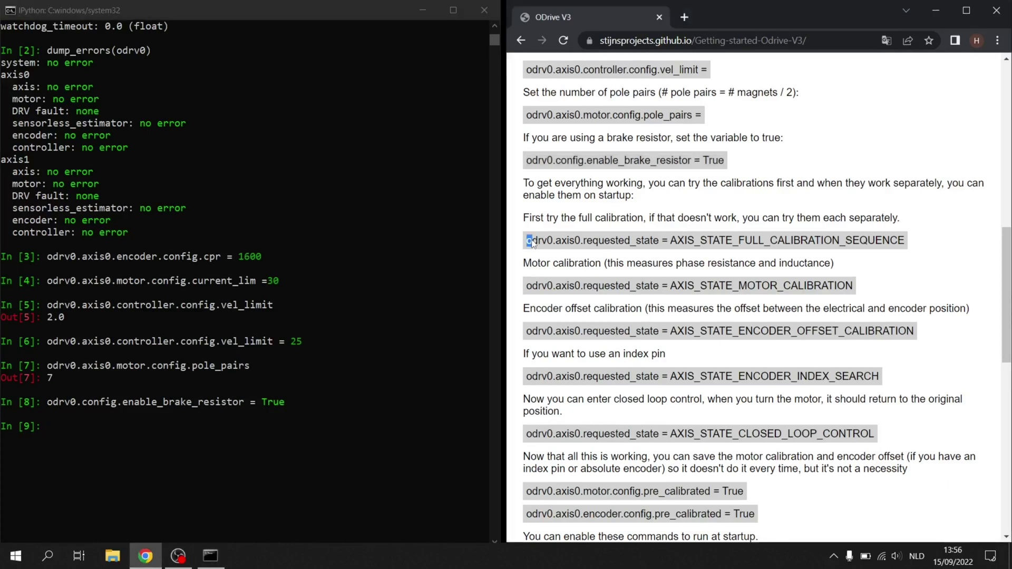
Step: Highlight the full, encoder-offset and index-search calibration state commands in the guide
left_click_drag(526, 244, 920, 252)
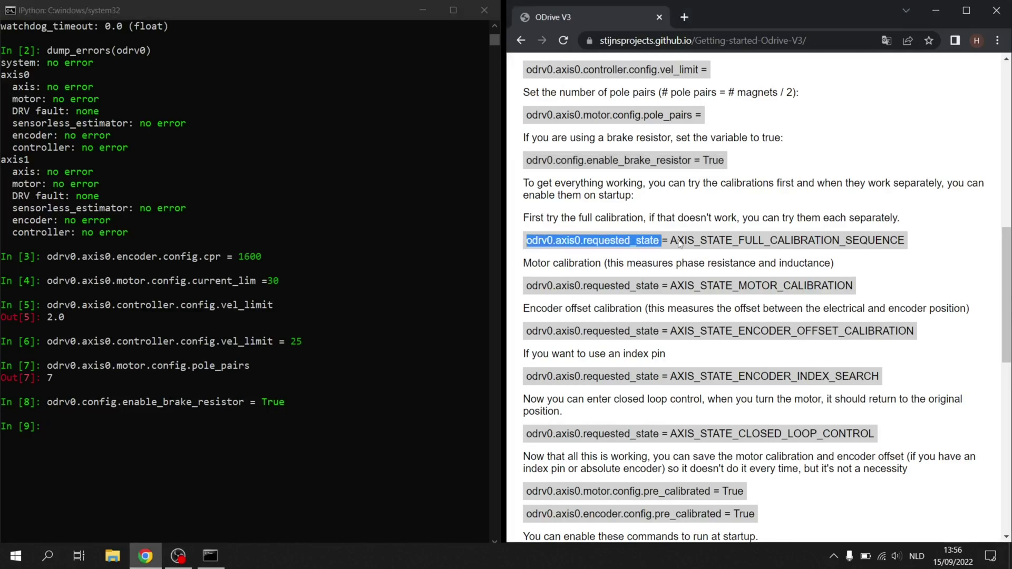
left_click(917, 251)
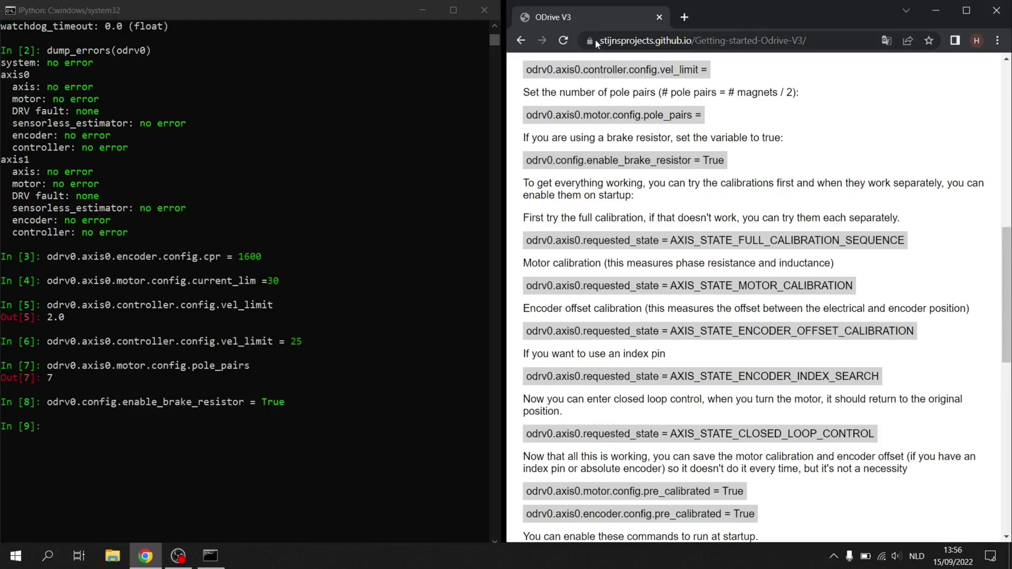
left_click_drag(553, 285, 721, 286)
left_click_drag(587, 330, 689, 332)
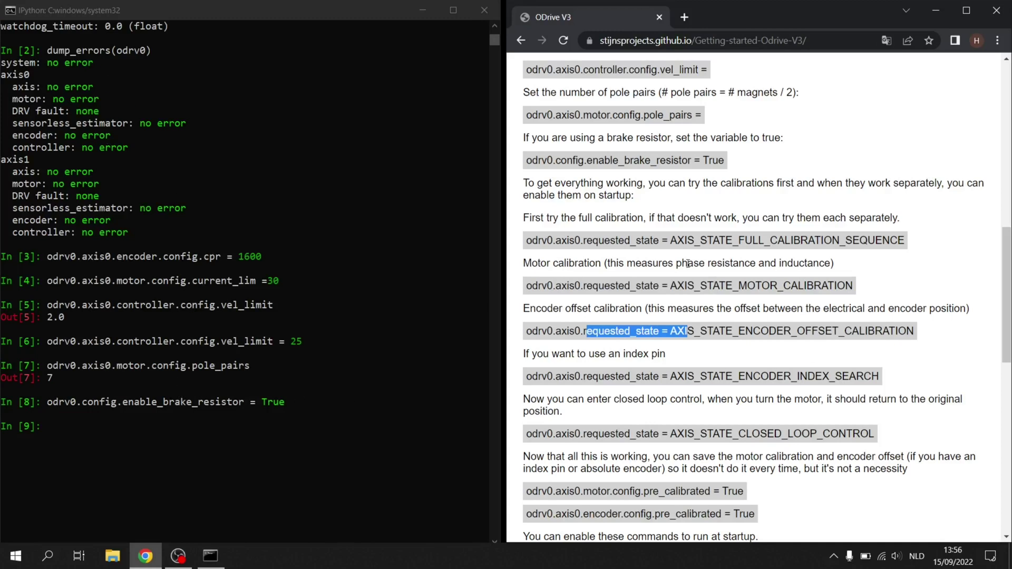
left_click_drag(670, 240, 874, 241)
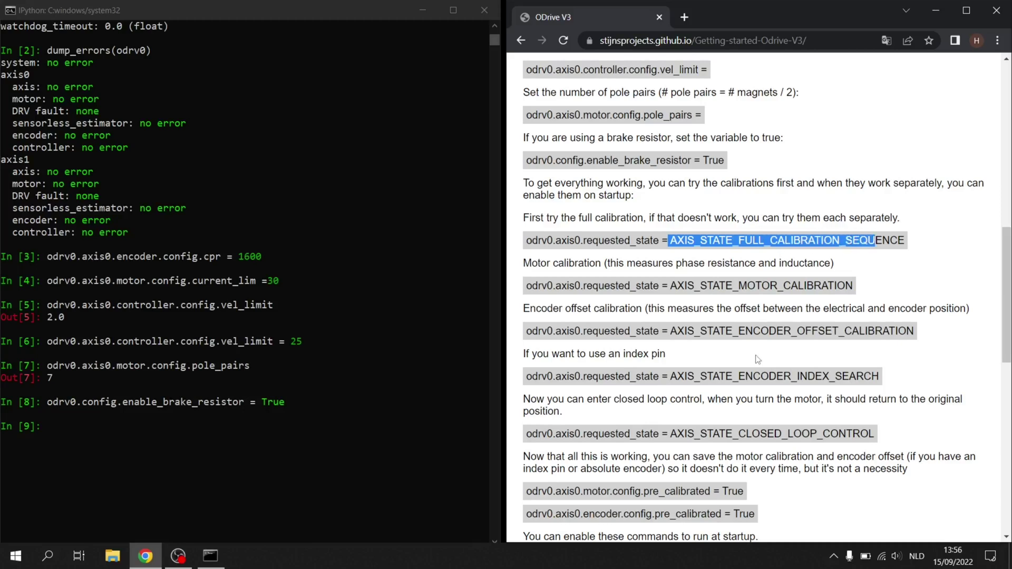
scroll(729, 287, "down", 1)
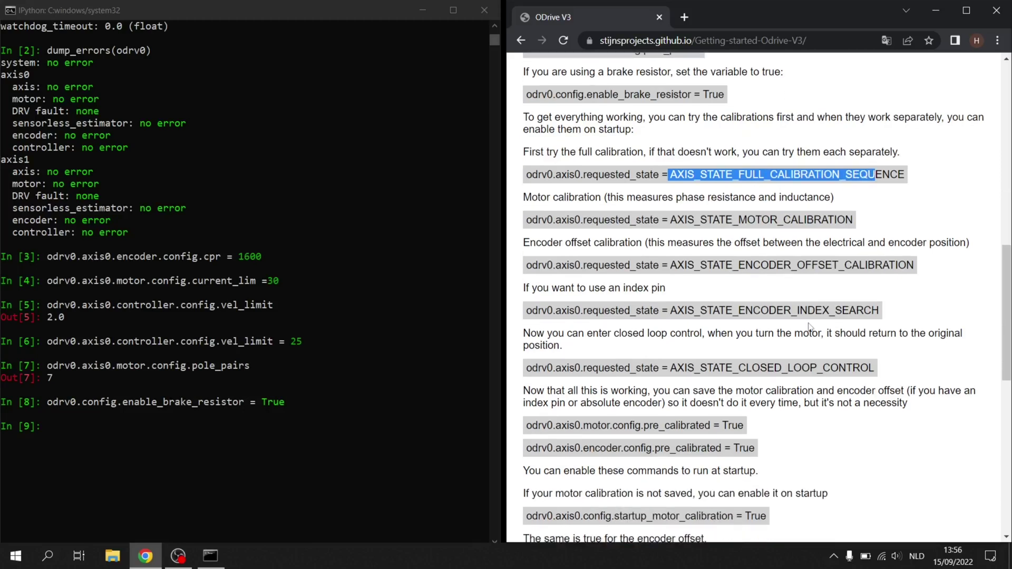
left_click_drag(796, 310, 864, 312)
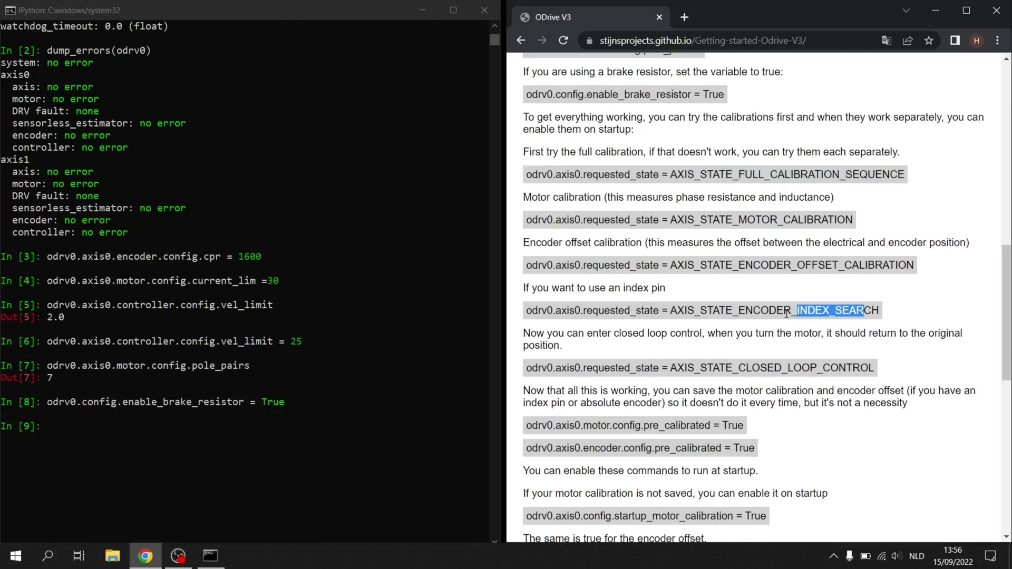
scroll(768, 261, "down", 1)
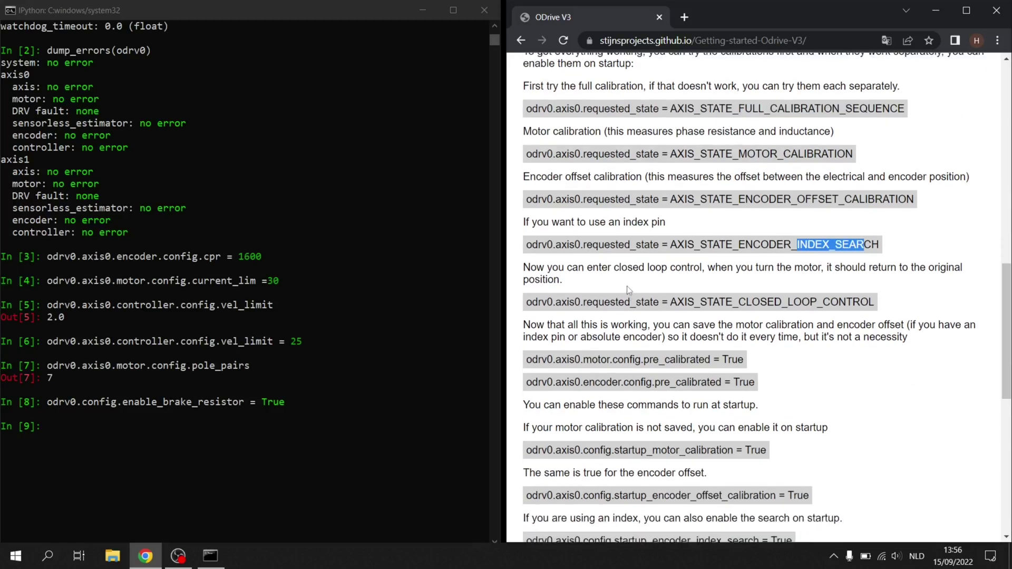
scroll(628, 290, "down", 1)
Step: Highlight the closed-loop state and the motor and encoder pre_calibrated commands
left_click(670, 236)
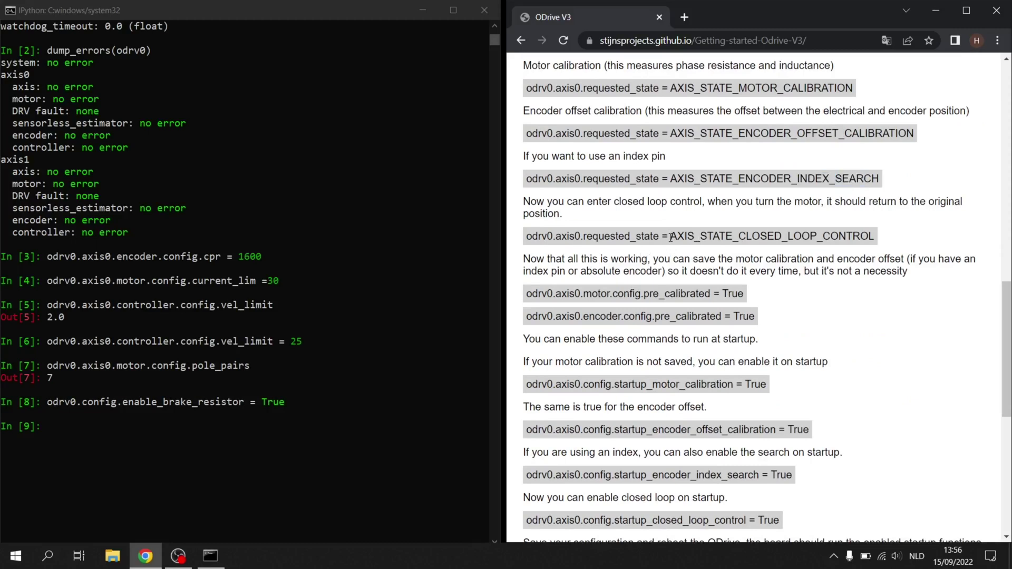
left_click_drag(671, 237, 873, 235)
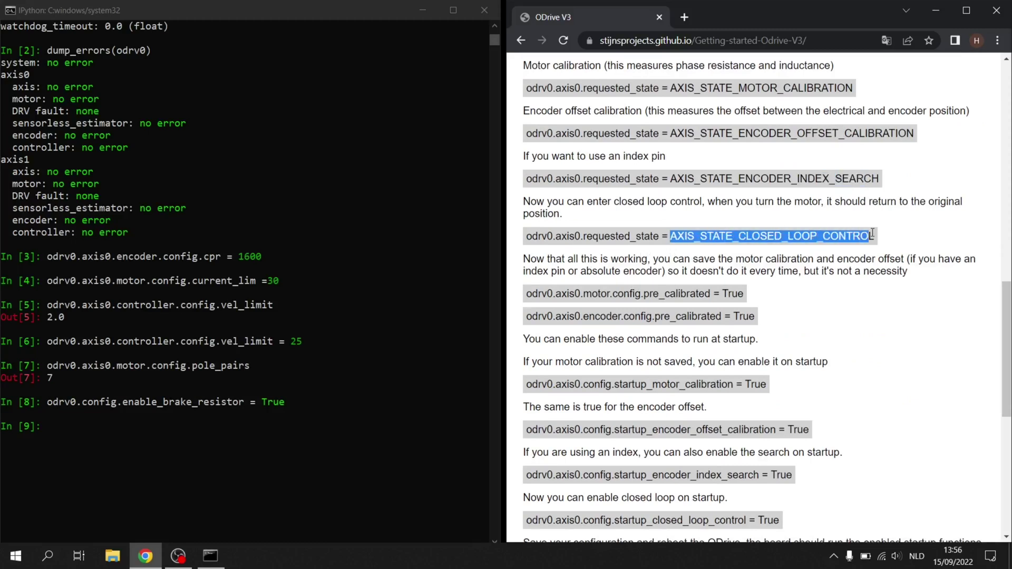
scroll(769, 266, "down", 1)
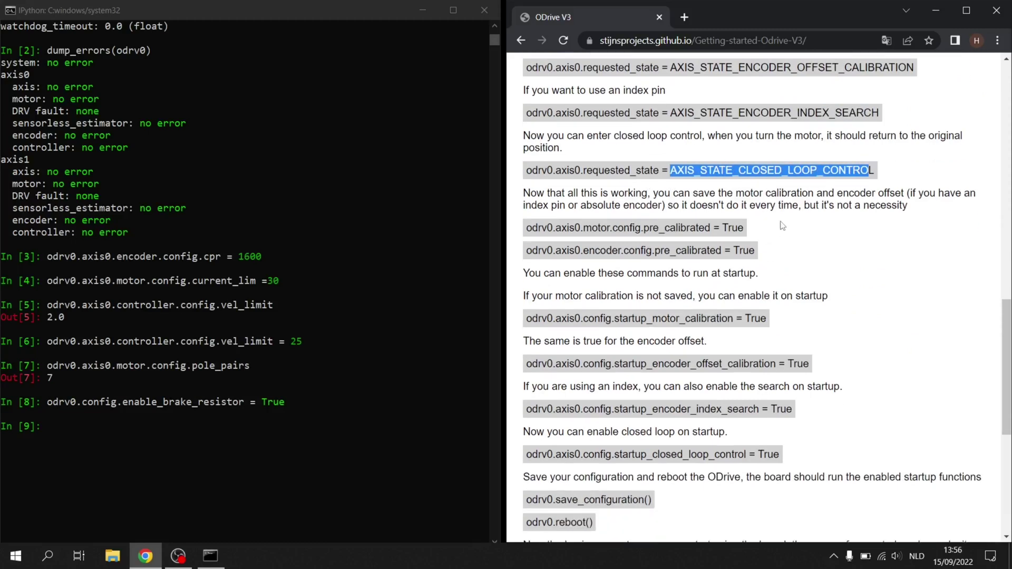
left_click(706, 233)
left_click_drag(592, 228, 729, 225)
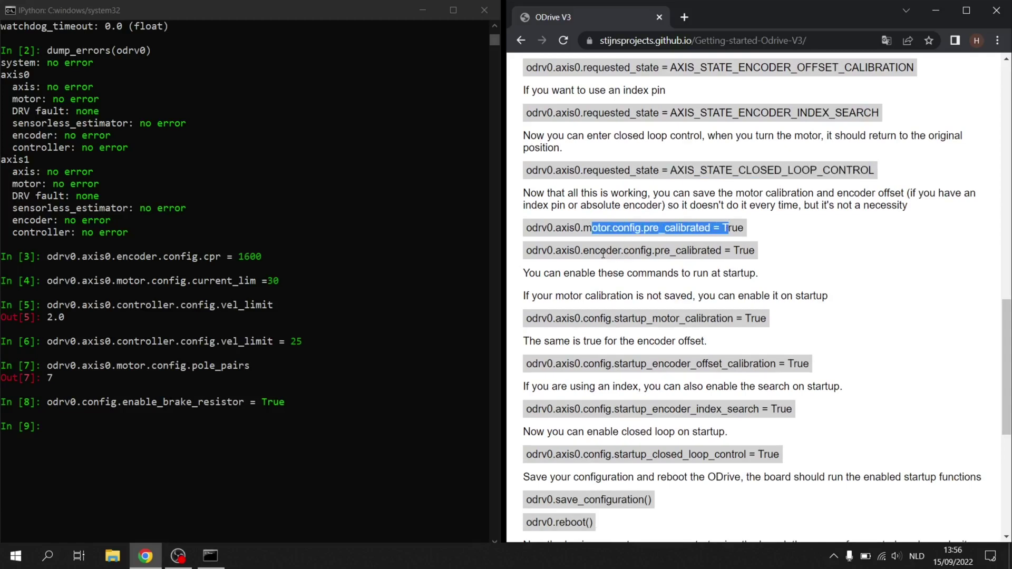
left_click_drag(591, 250, 723, 249)
left_click_drag(583, 251, 649, 250)
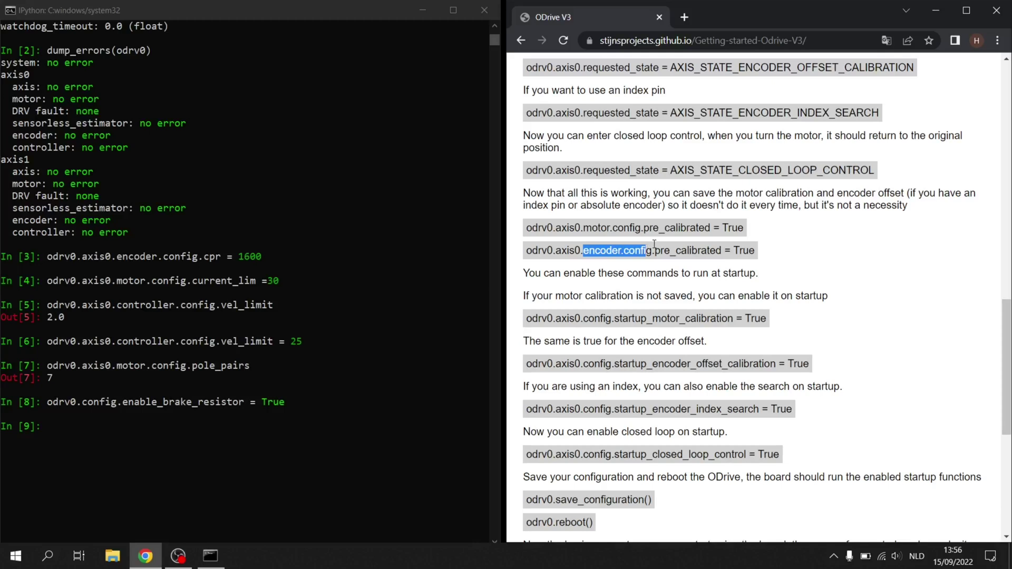
scroll(674, 231, "down", 1)
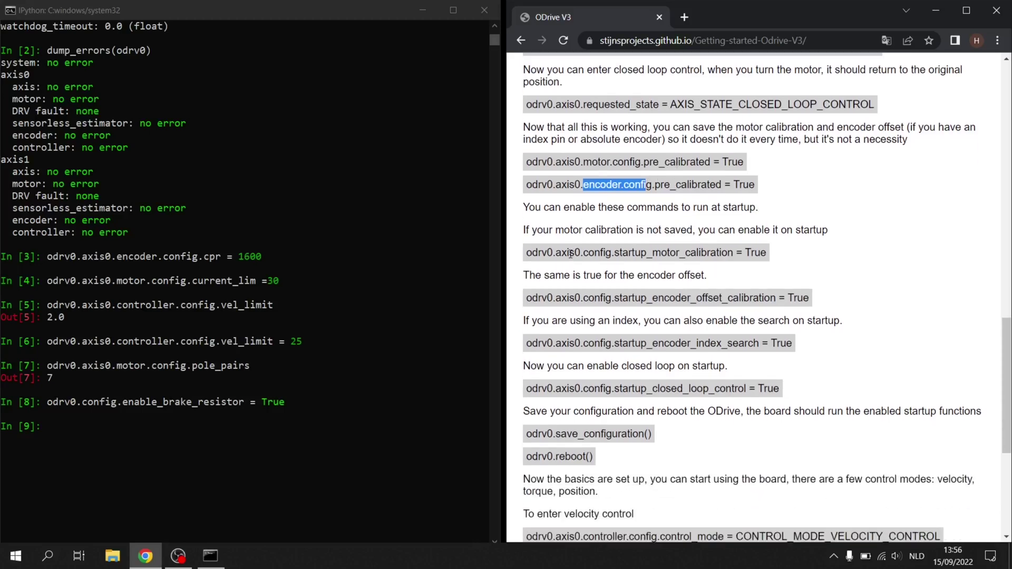
Step: Highlight the startup index-search and closed-loop options, then save_configuration() and reboot()
left_click(569, 253)
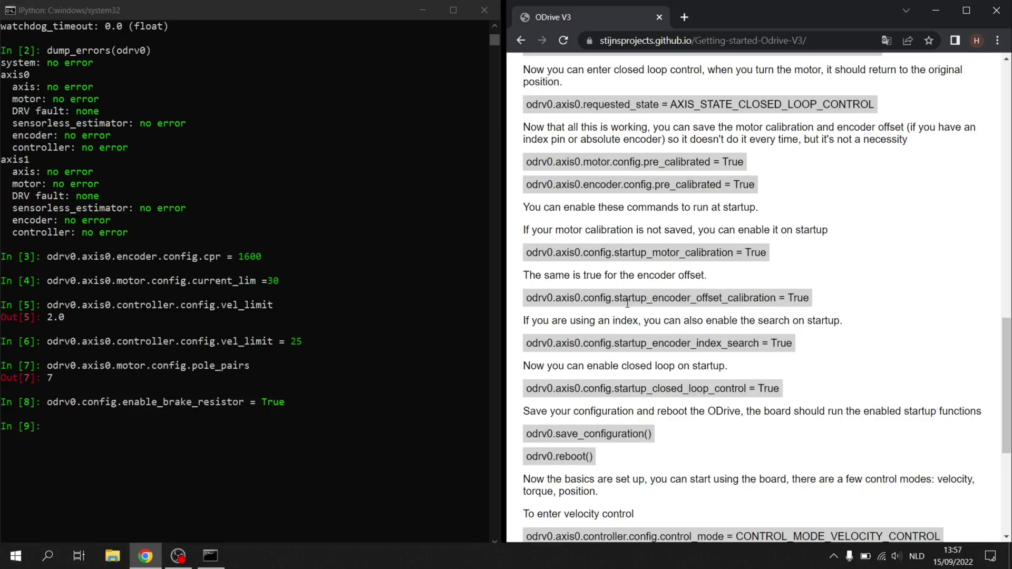
scroll(727, 269, "down", 1)
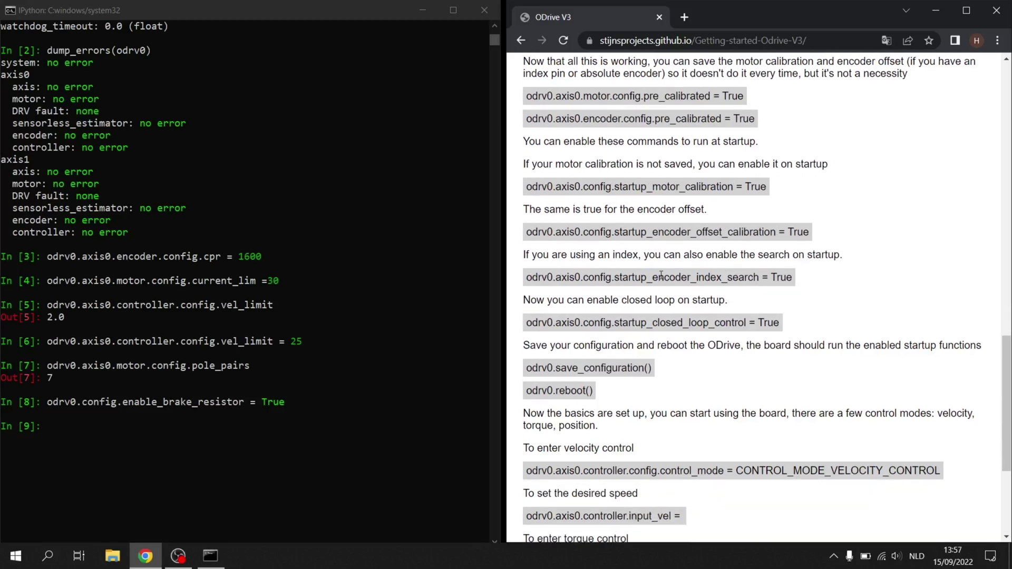
left_click_drag(648, 276, 738, 278)
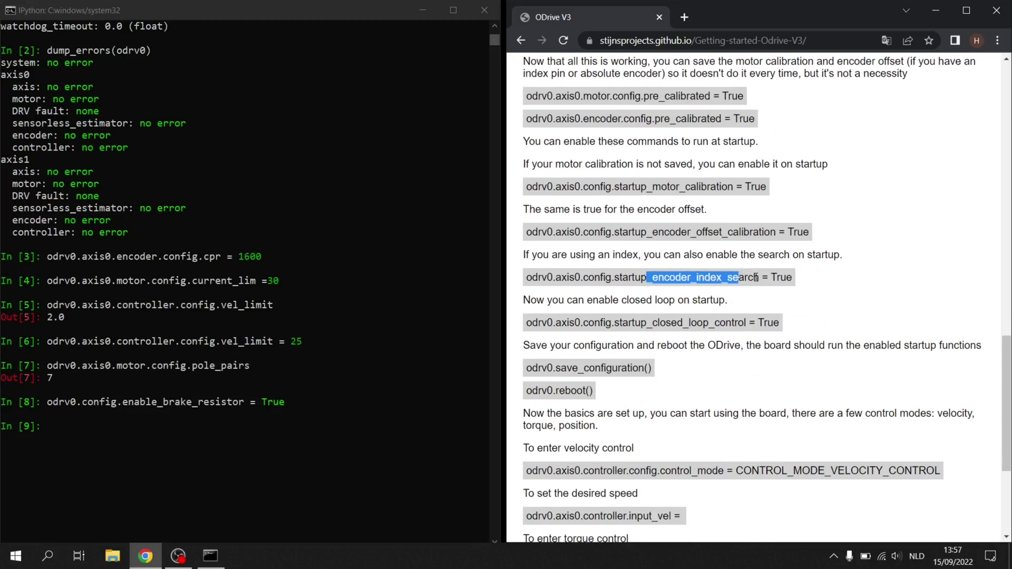
scroll(743, 289, "down", 1)
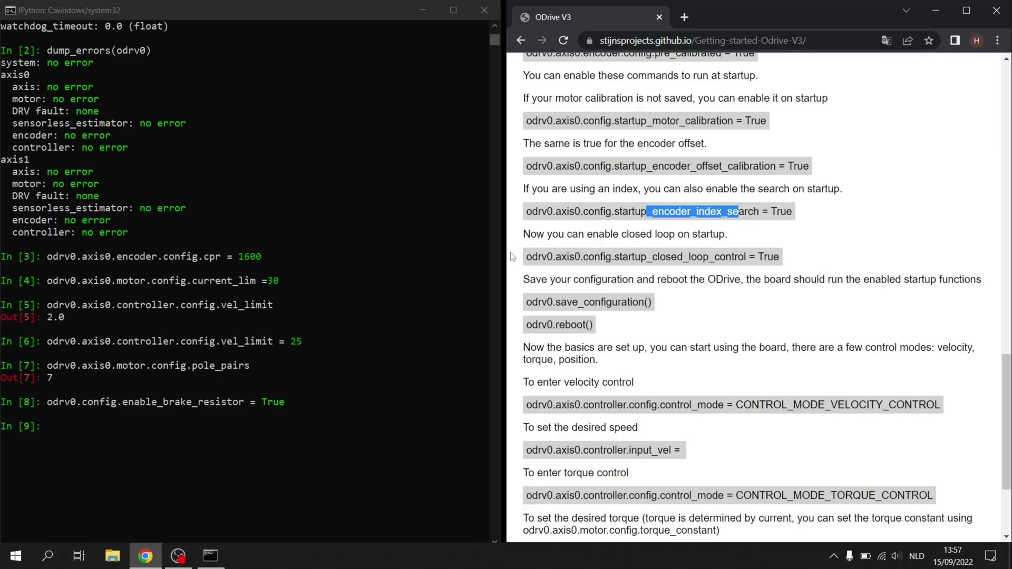
left_click_drag(519, 260, 708, 259)
left_click(708, 276)
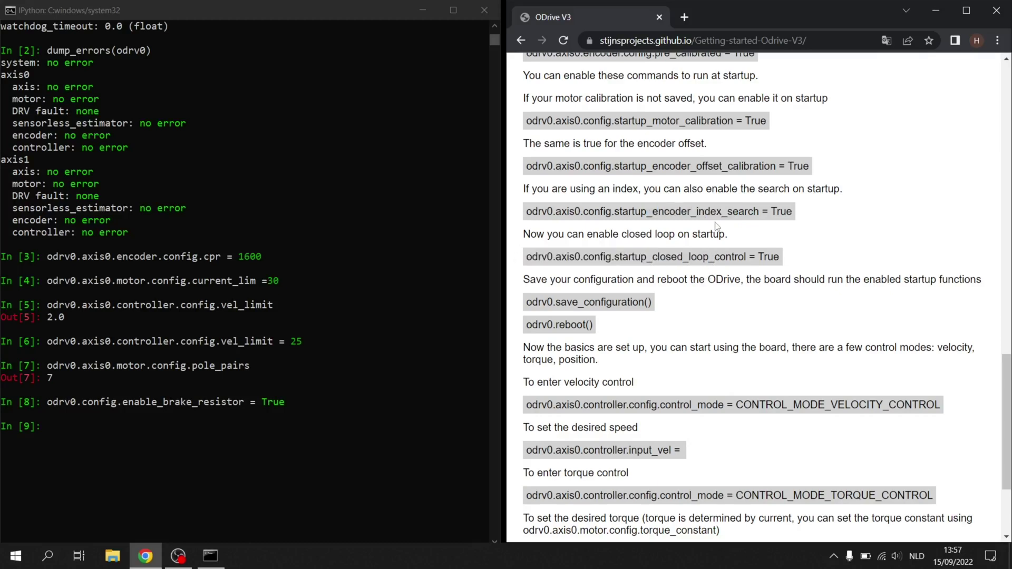
scroll(718, 226, "down", 1)
left_click_drag(537, 236, 604, 236)
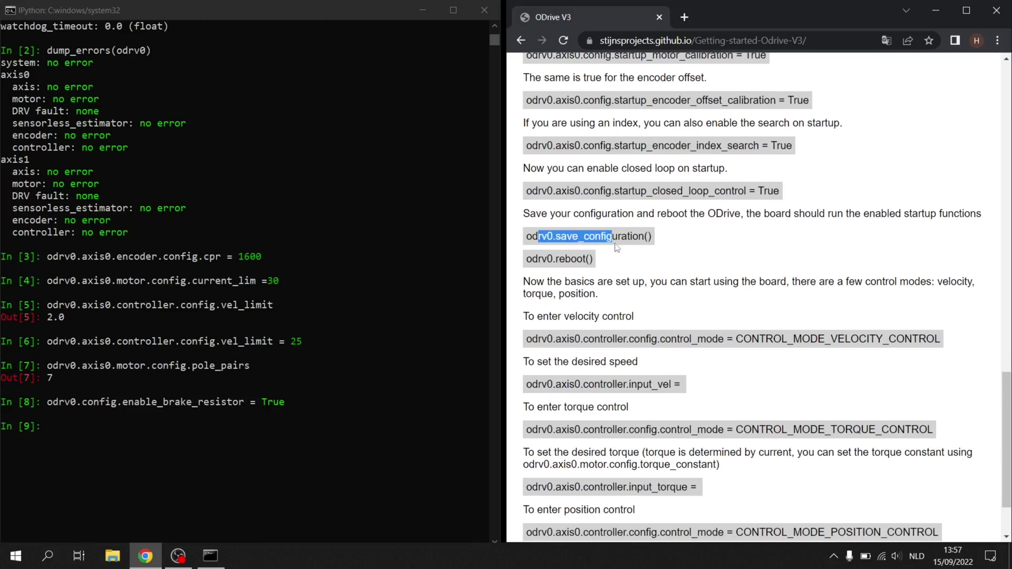
left_click_drag(537, 259, 582, 260)
left_click(614, 295)
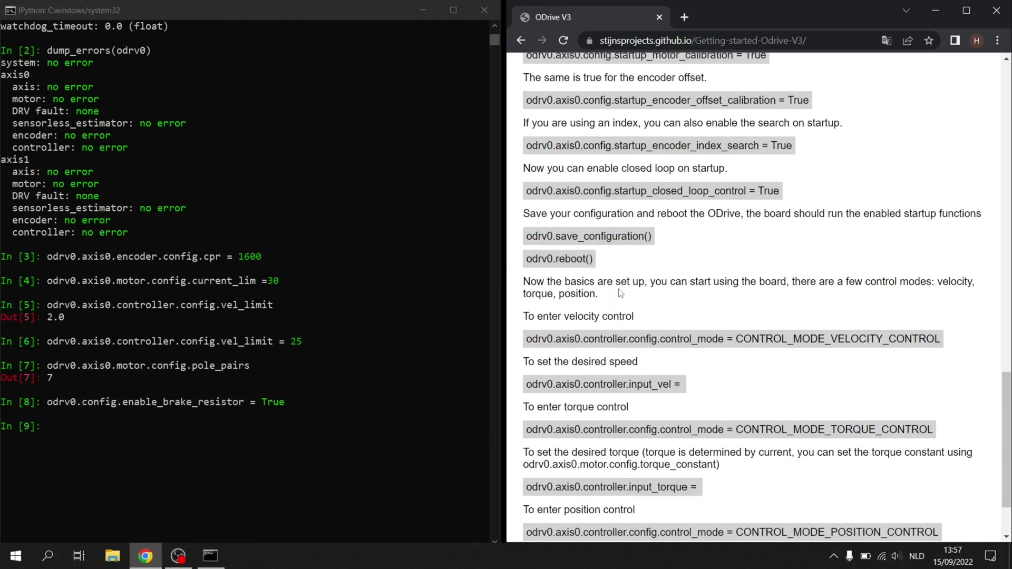
scroll(619, 293, "down", 1)
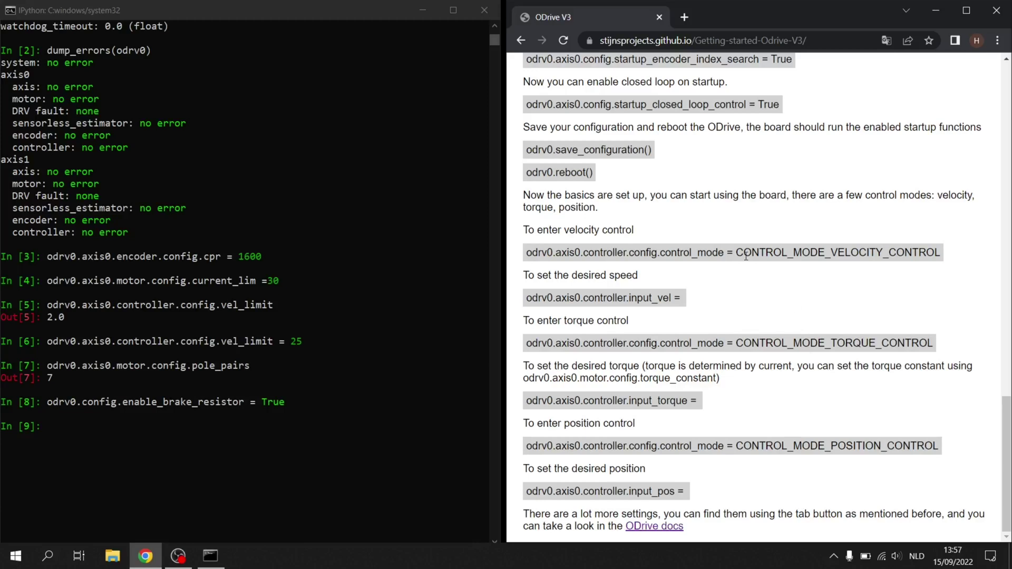
left_click_drag(528, 250, 940, 252)
left_click_drag(615, 343, 753, 342)
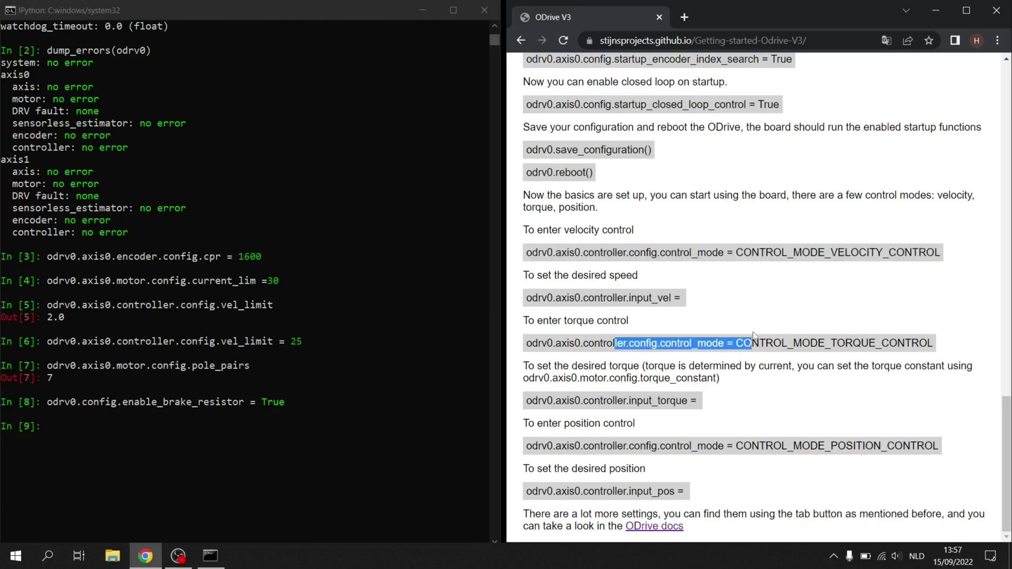
left_click_drag(648, 445, 789, 445)
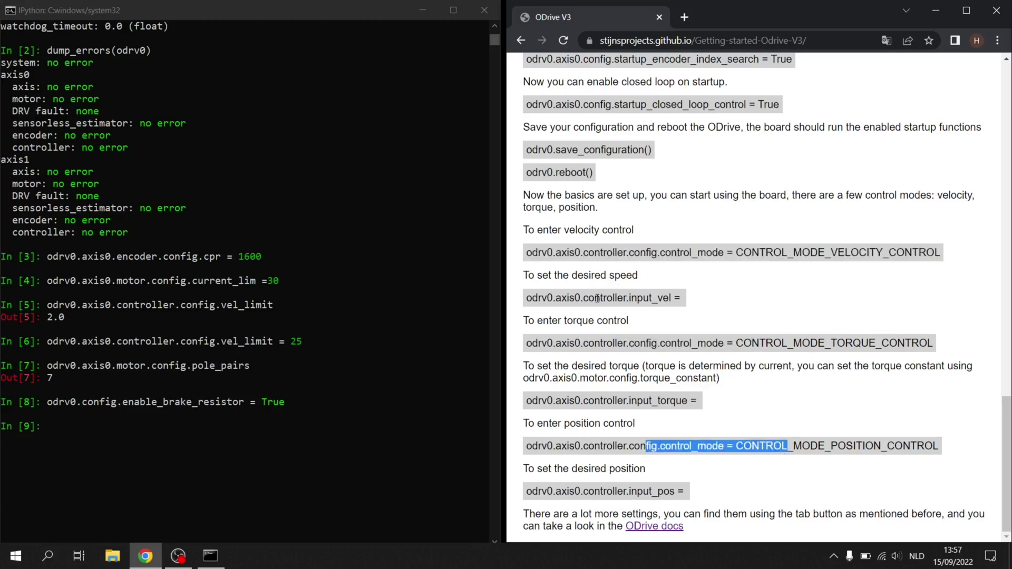
left_click_drag(595, 298, 671, 298)
left_click_drag(623, 399, 670, 400)
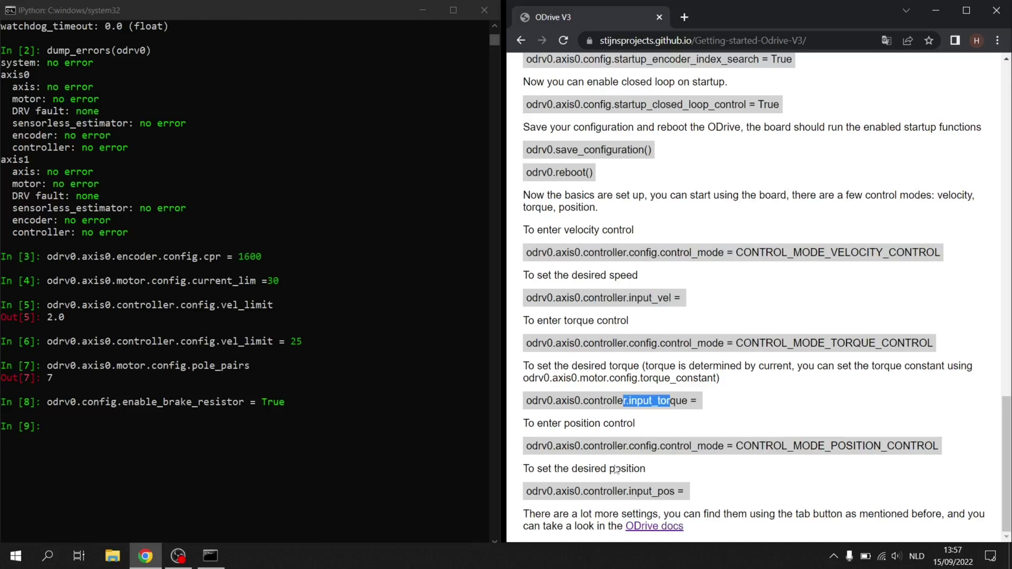
left_click_drag(614, 491, 678, 491)
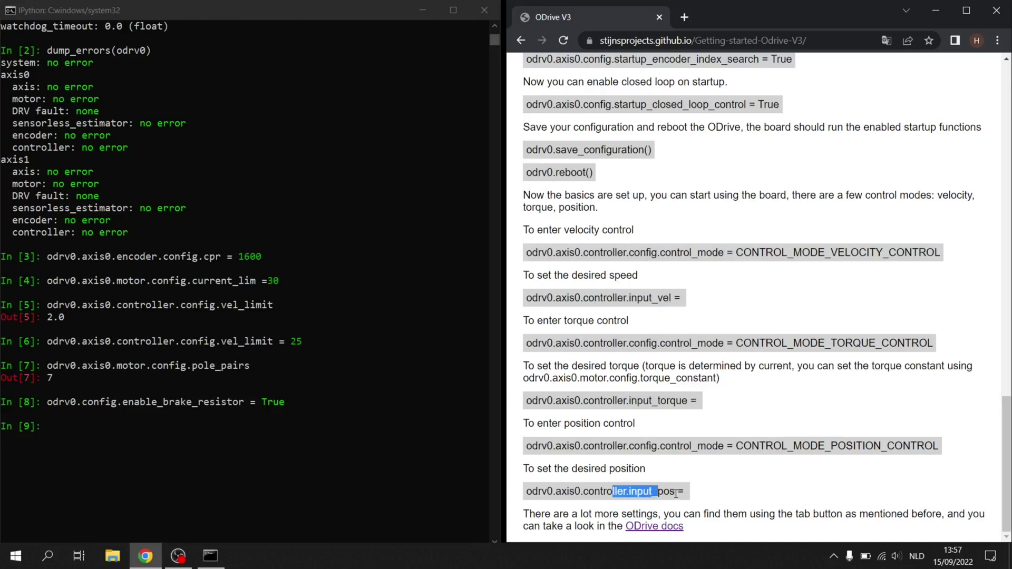
left_click(679, 491)
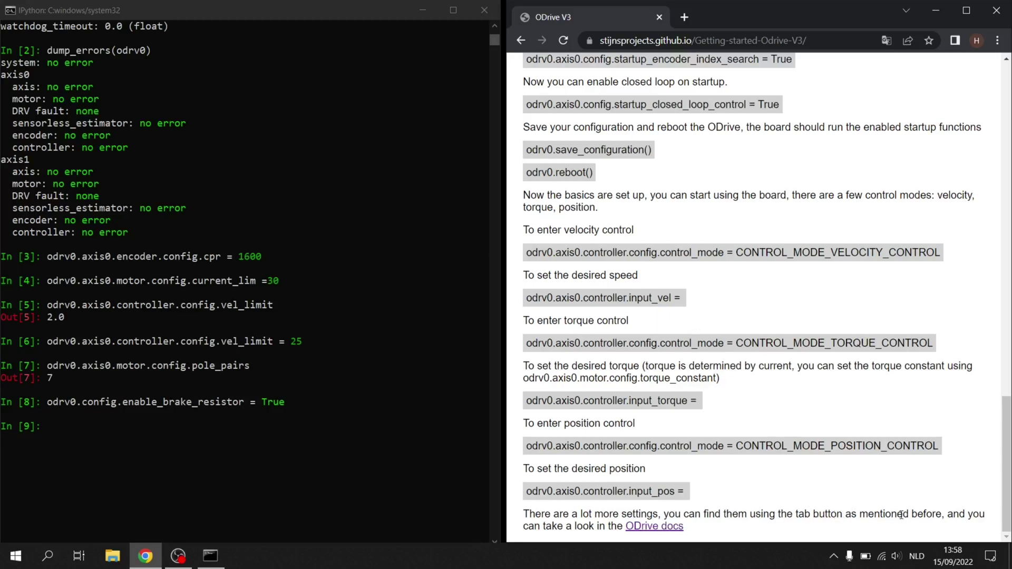
Step: Open the ODrive docs link in a new tab and maximize Chrome
left_click(648, 527)
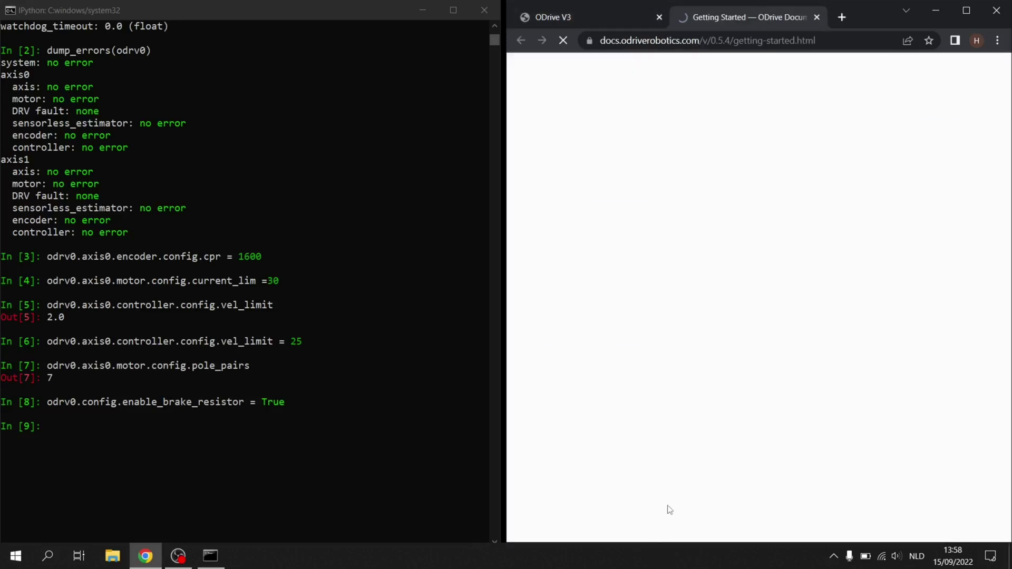
left_click(965, 10)
scroll(436, 260, "down", 1)
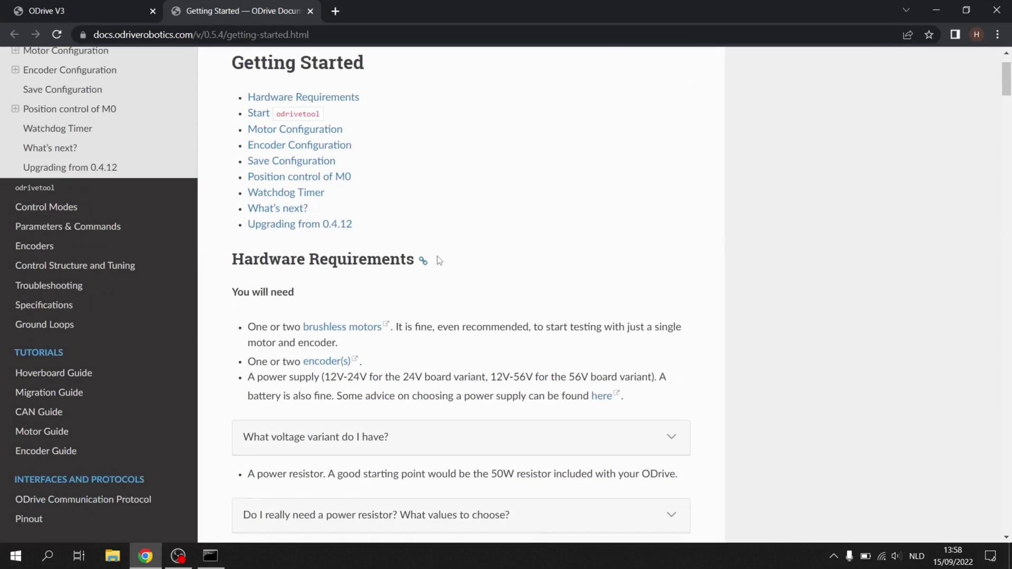
scroll(437, 261, "up", 2)
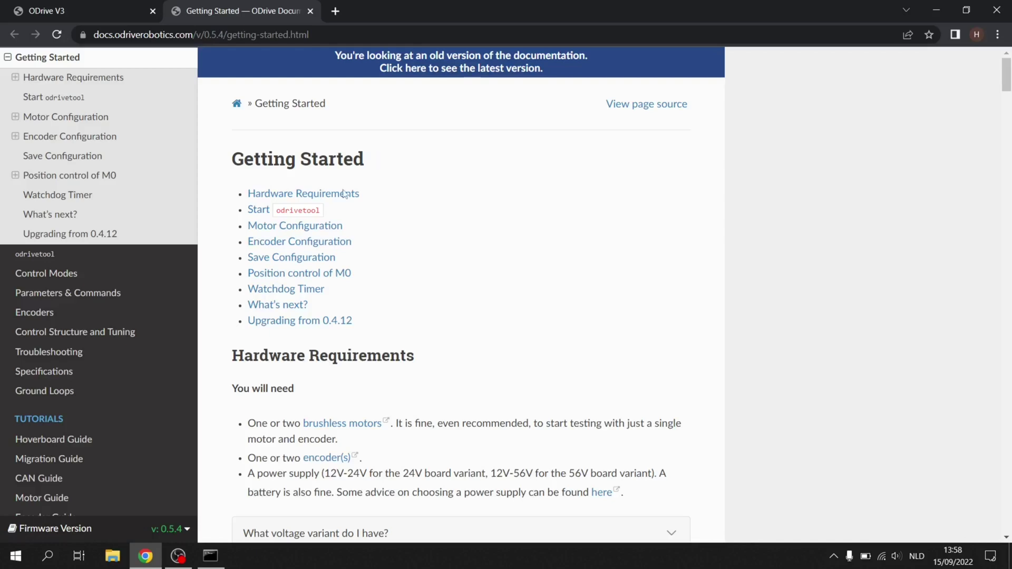
scroll(95, 130, "down", 2)
scroll(95, 130, "down", 2)
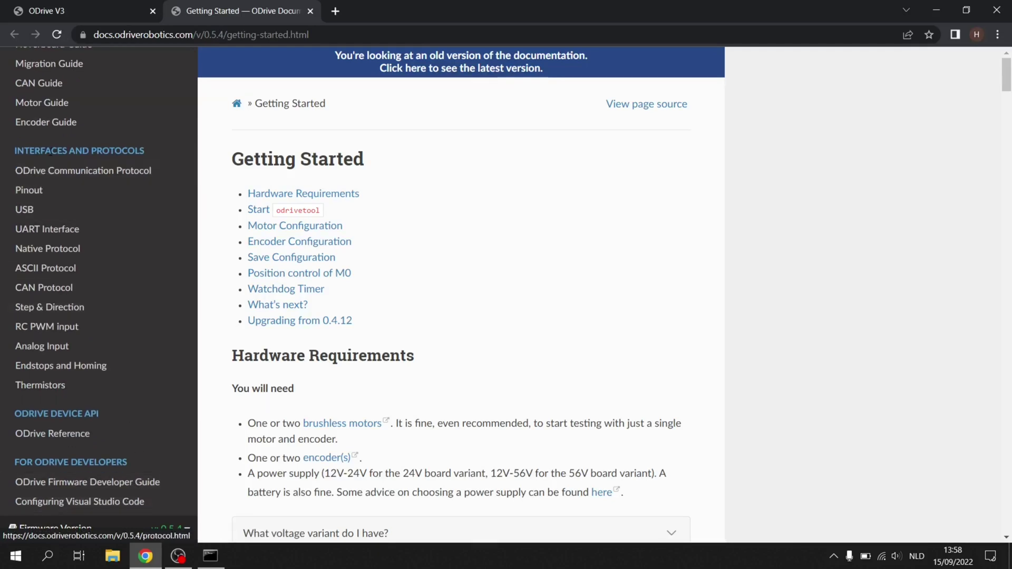
scroll(105, 234, "up", 2)
scroll(105, 232, "up", 2)
scroll(109, 230, "up", 1)
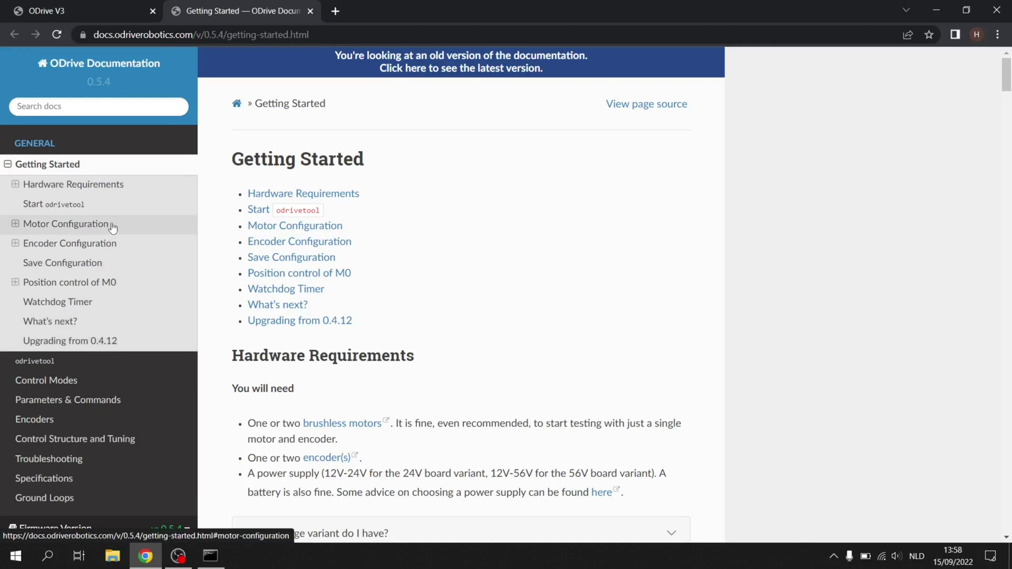